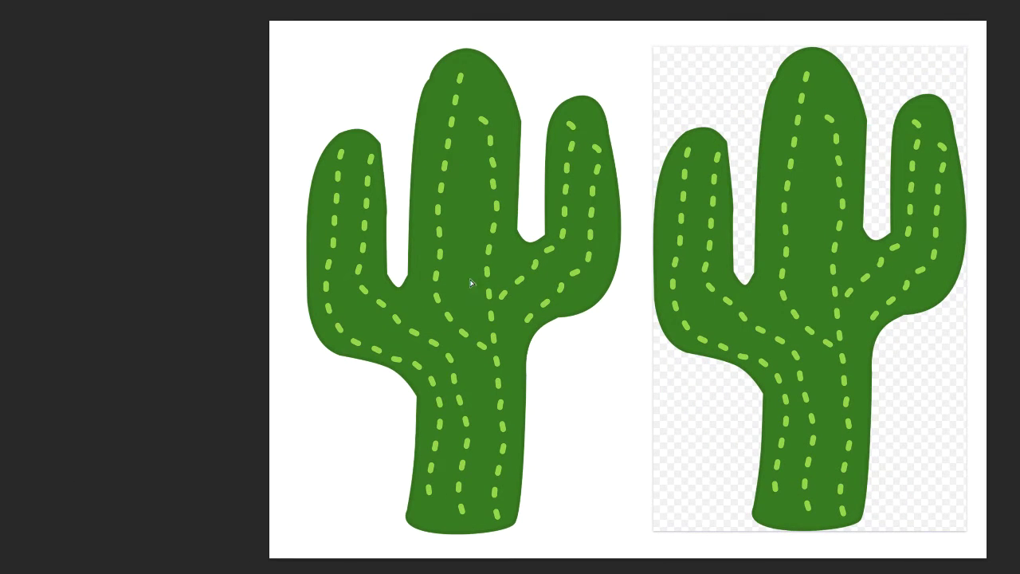
Step: Drag the left cactus slightly left, then back toward the right, on the canvas
mouse_move(471, 283)
left_mouse_down()
mouse_move(505, 336)
mouse_move(580, 282)
mouse_move(498, 224)
mouse_move(446, 285)
mouse_move(470, 282)
left_mouse_up()
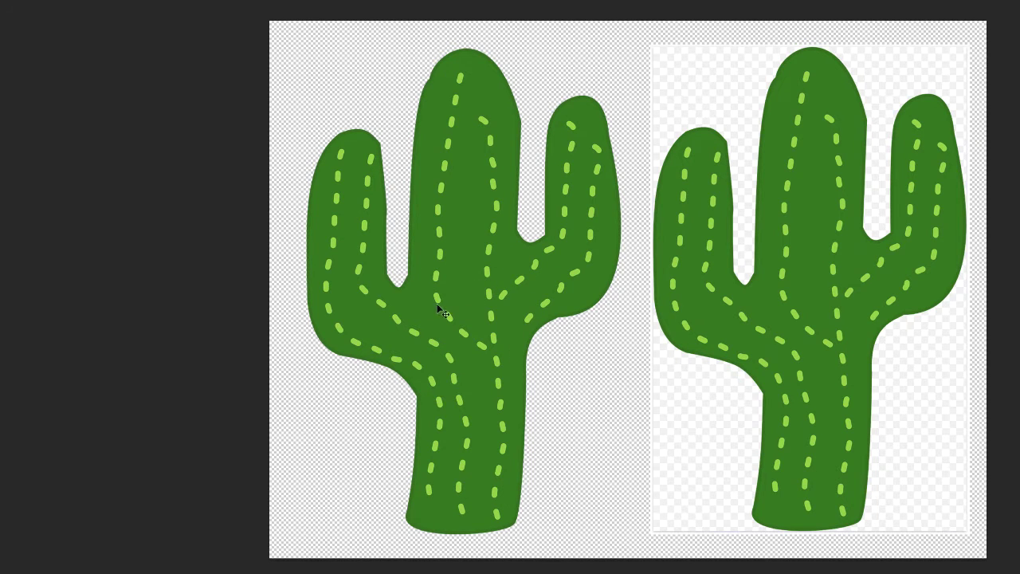
left_click_drag(437, 304, 494, 313)
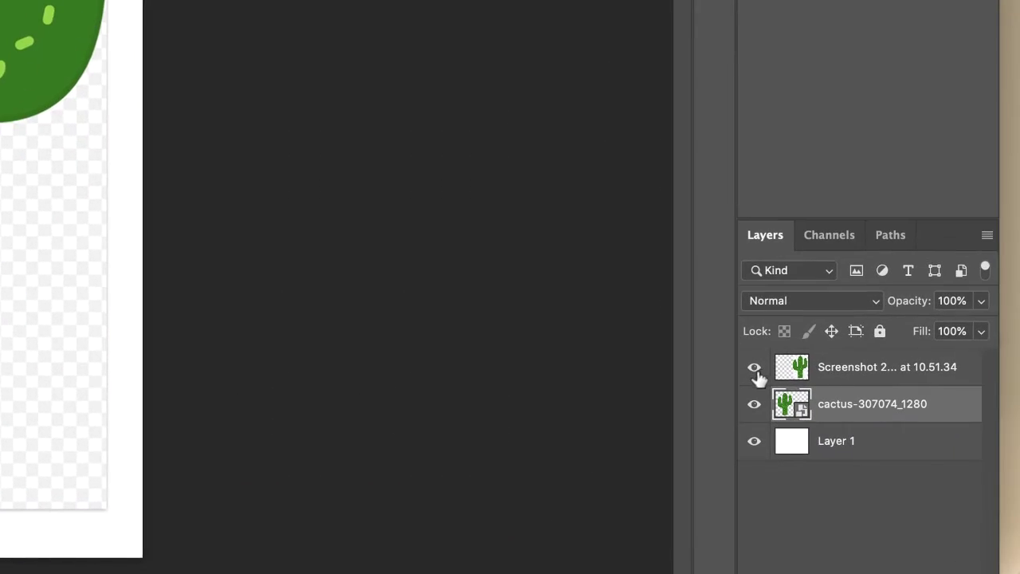
Step: Make the Screenshot layer active and nudge the right cactus a few pixels left and down
left_click(845, 371)
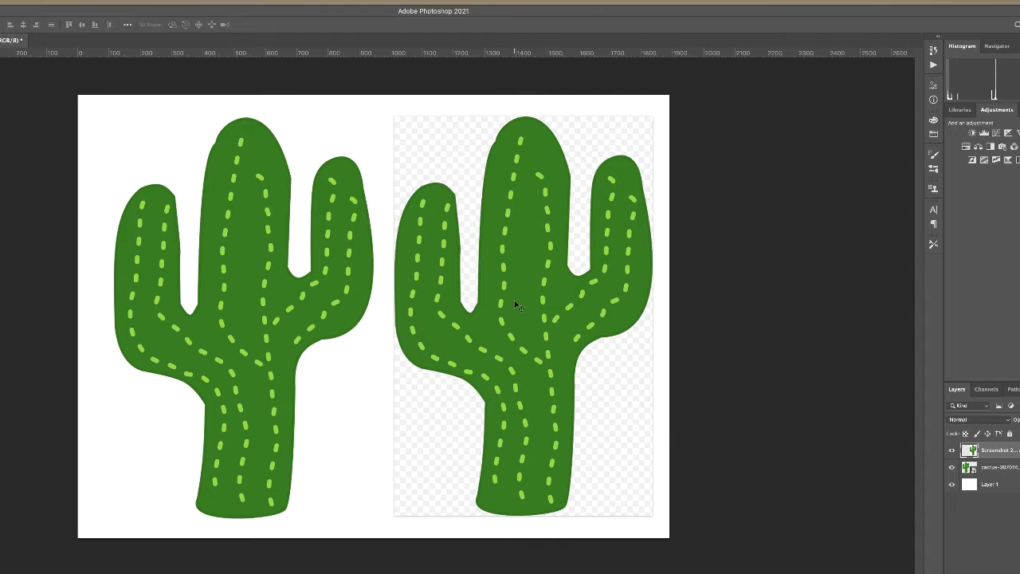
mouse_move(526, 294)
left_mouse_down()
mouse_move(542, 337)
mouse_move(428, 326)
mouse_move(439, 271)
mouse_move(536, 306)
left_mouse_up()
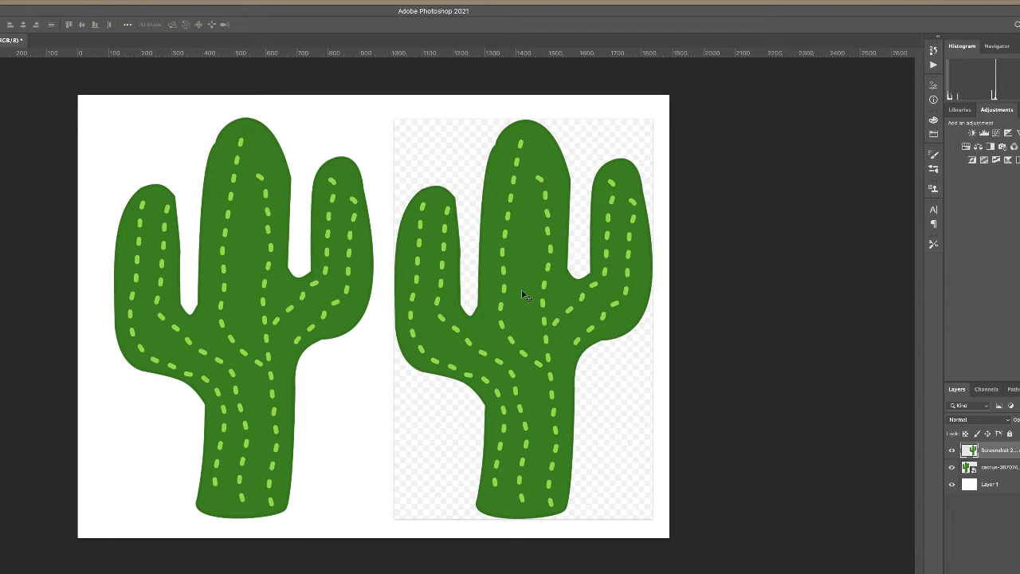
left_click_drag(523, 293, 521, 297)
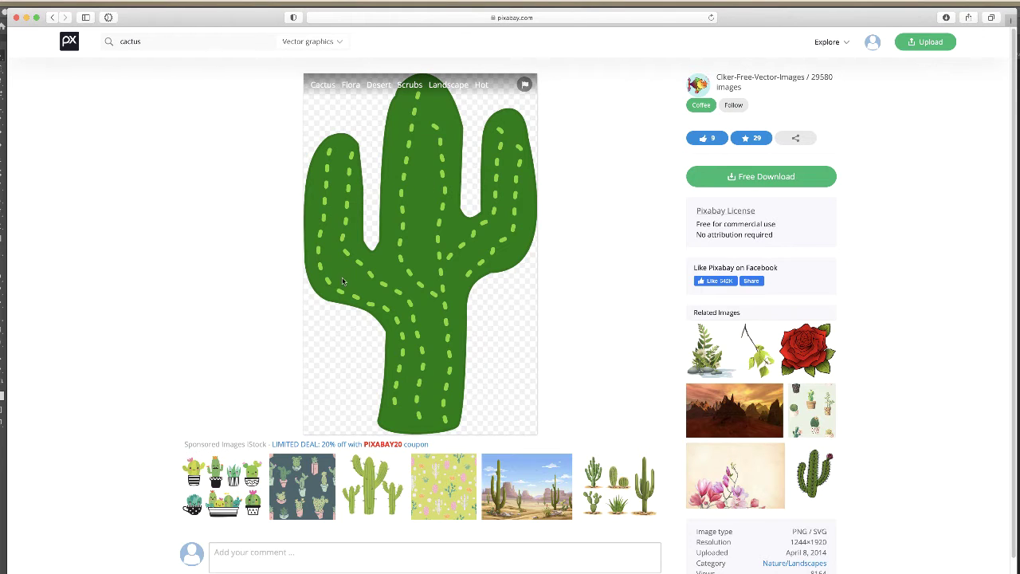
Step: Download the Pixabay cactus as the 829×1280 PNG and minimize the browser
left_click(731, 177)
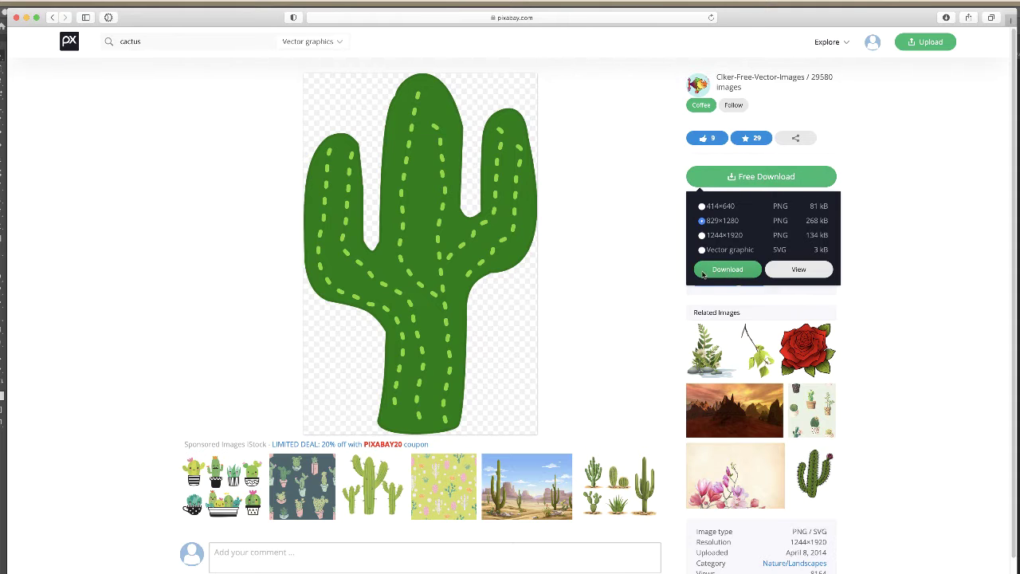
left_click(737, 274)
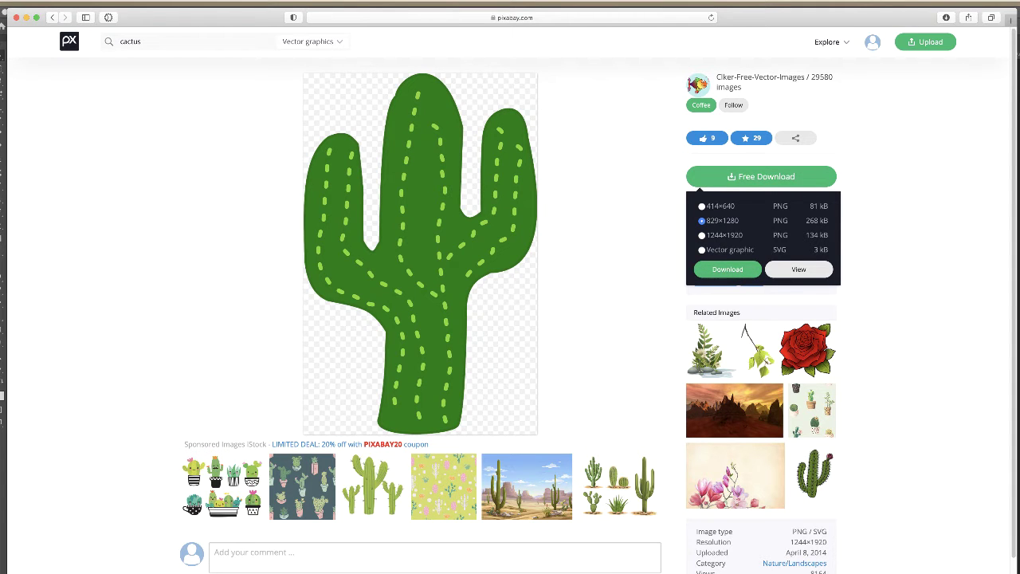
left_click(27, 17)
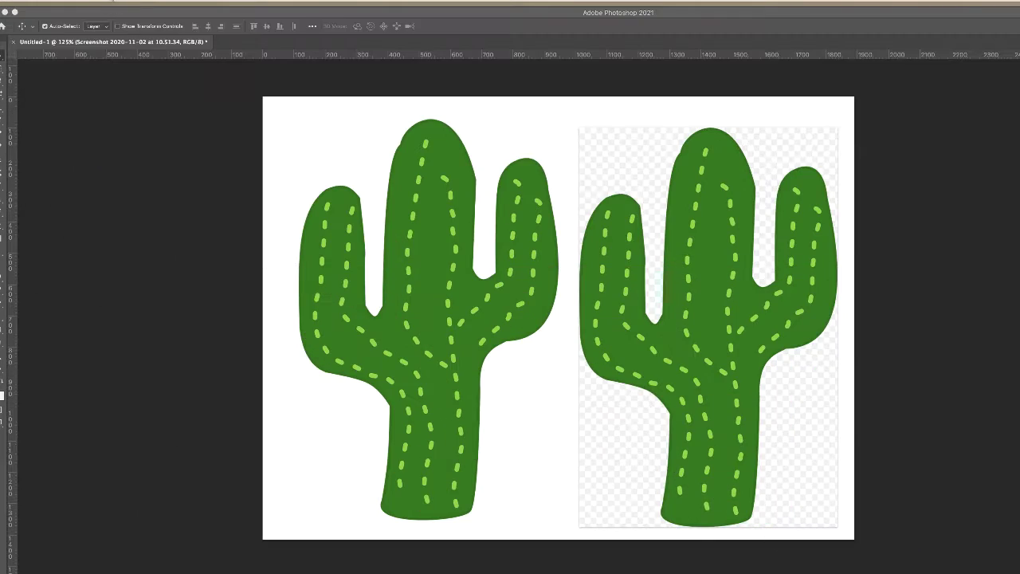
left_click(110, 1)
left_click(135, 74)
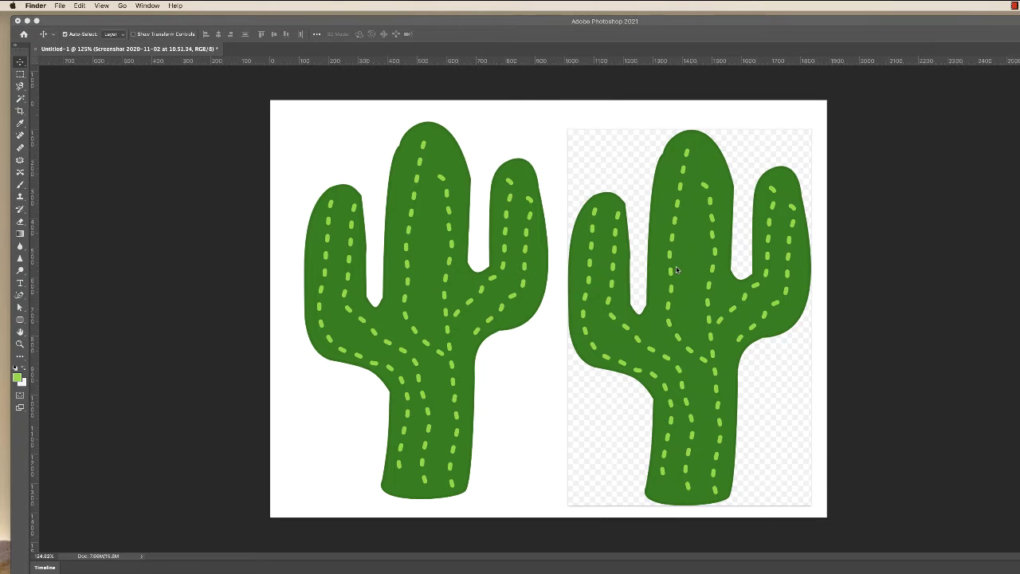
left_click(686, 316)
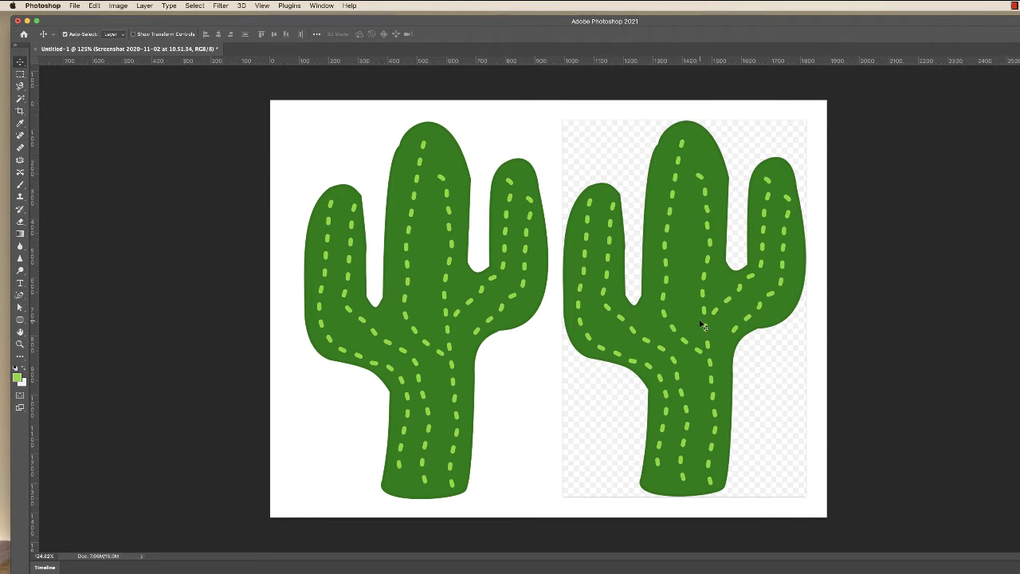
key("alt+bracketleft")
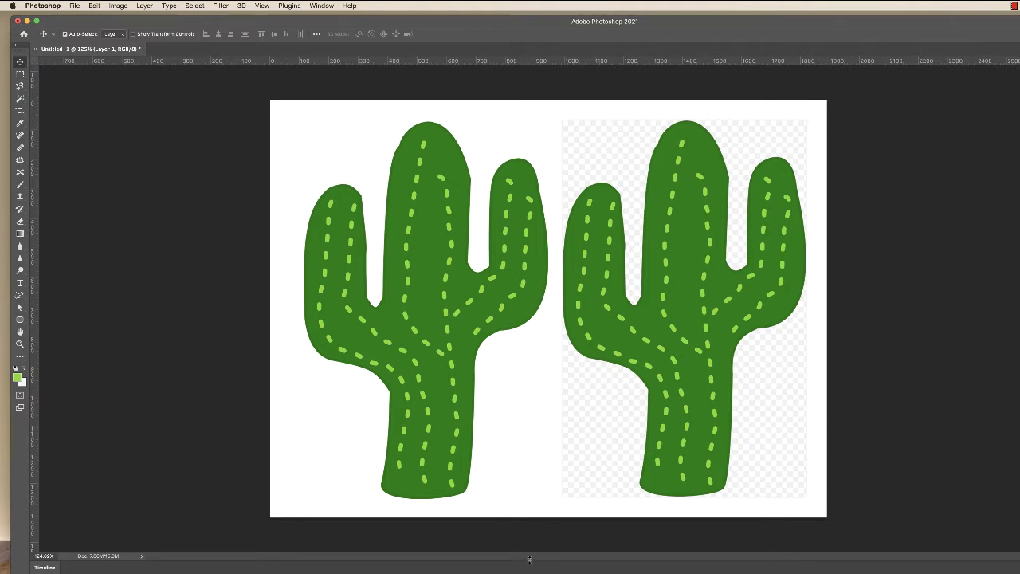
key("shift+BackSpace")
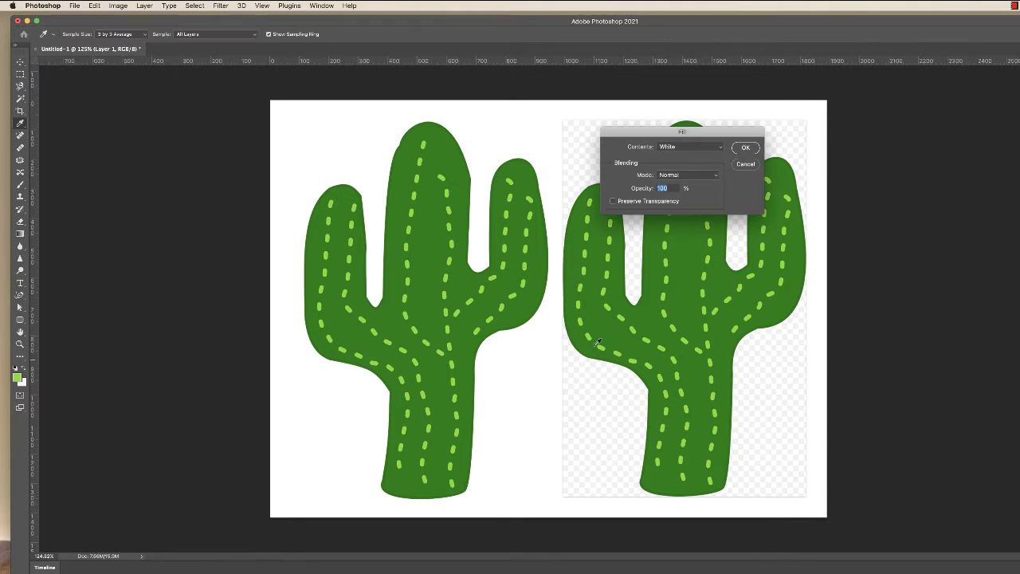
left_click(683, 147)
left_click(673, 139)
left_click(746, 148)
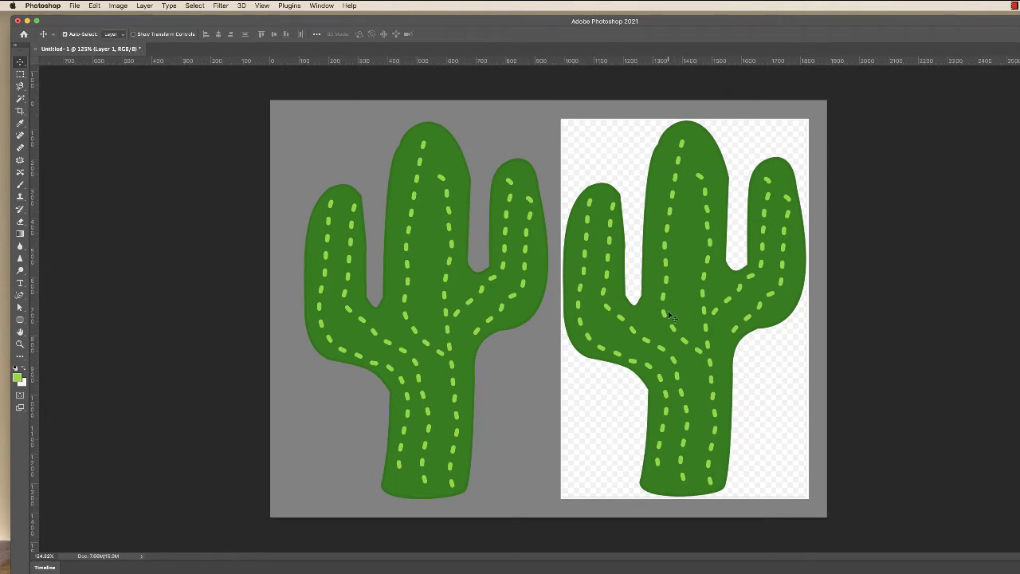
left_click_drag(676, 311, 676, 308)
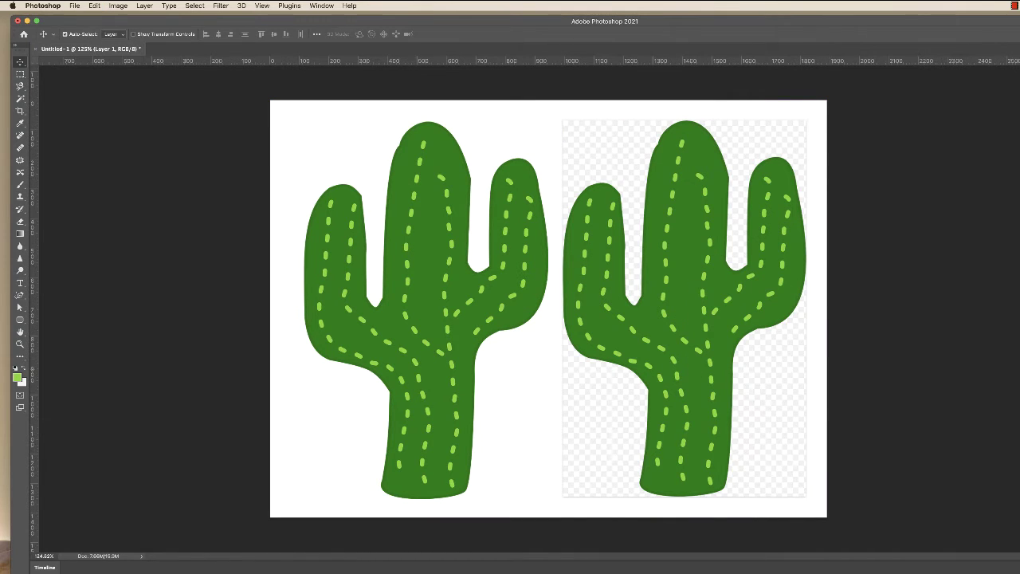
key("super+t")
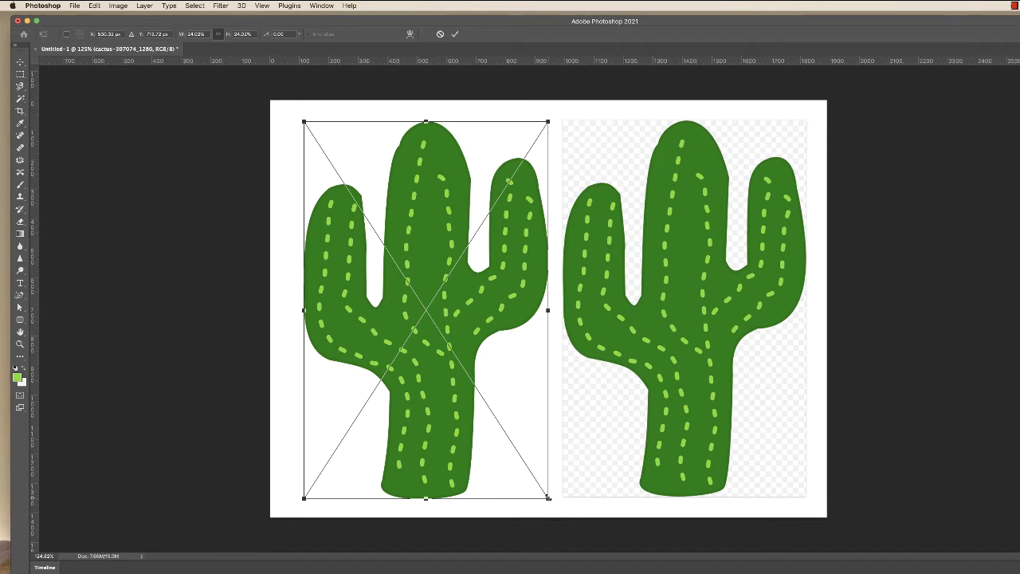
left_click_drag(548, 498, 334, 194)
left_click(455, 33)
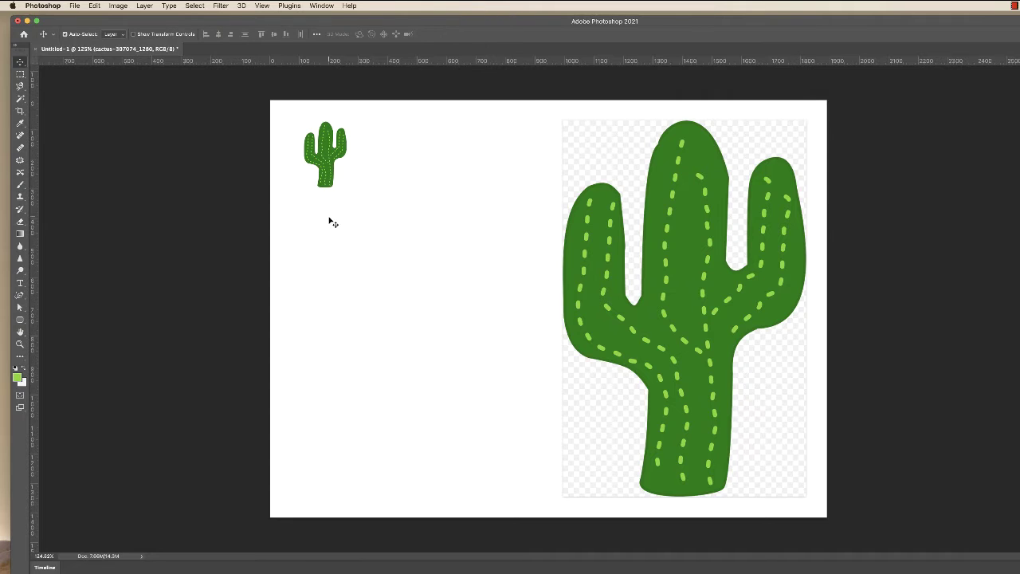
key("super+t")
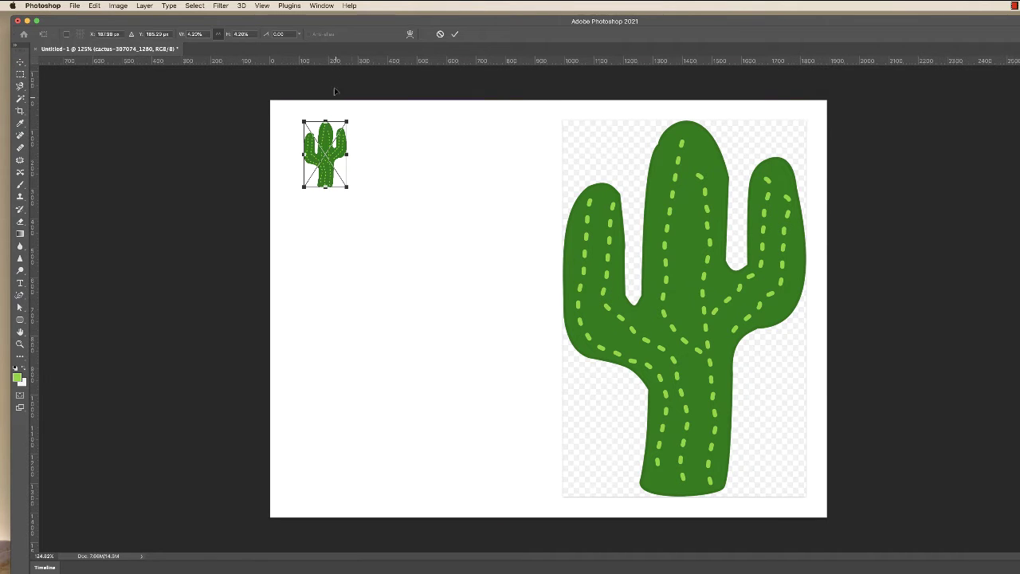
left_click_drag(347, 187, 649, 510)
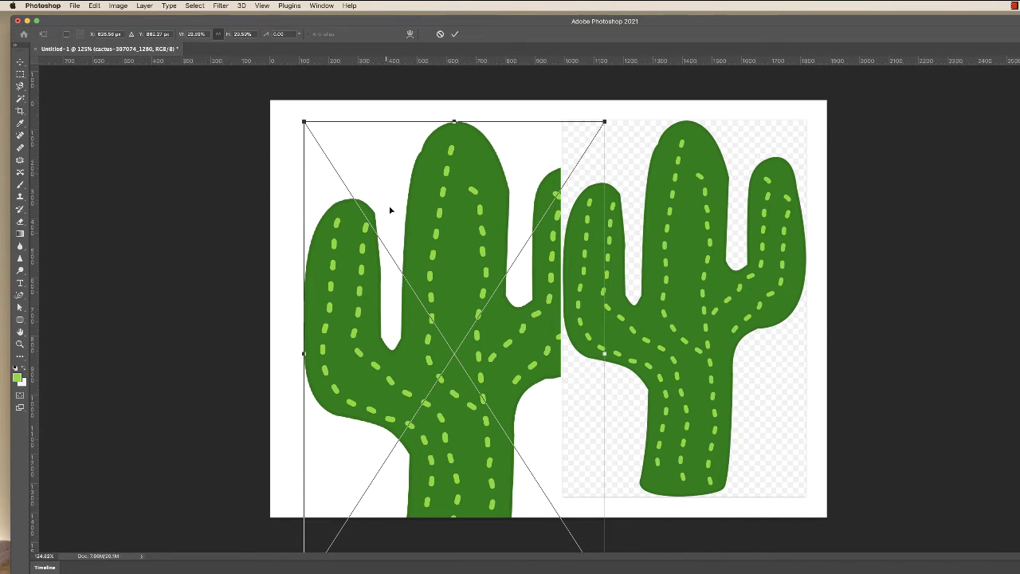
left_click(440, 34)
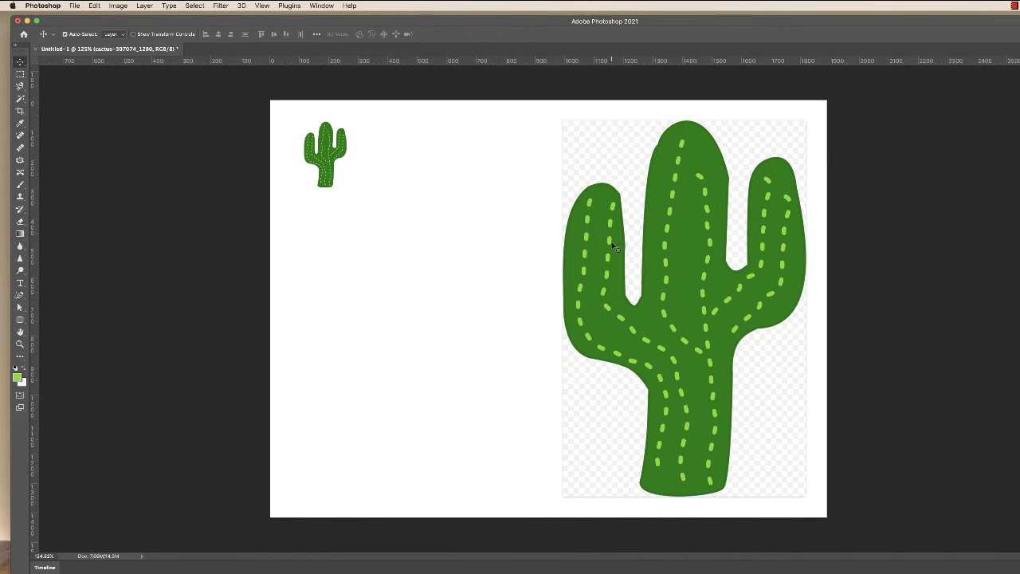
key("super+v")
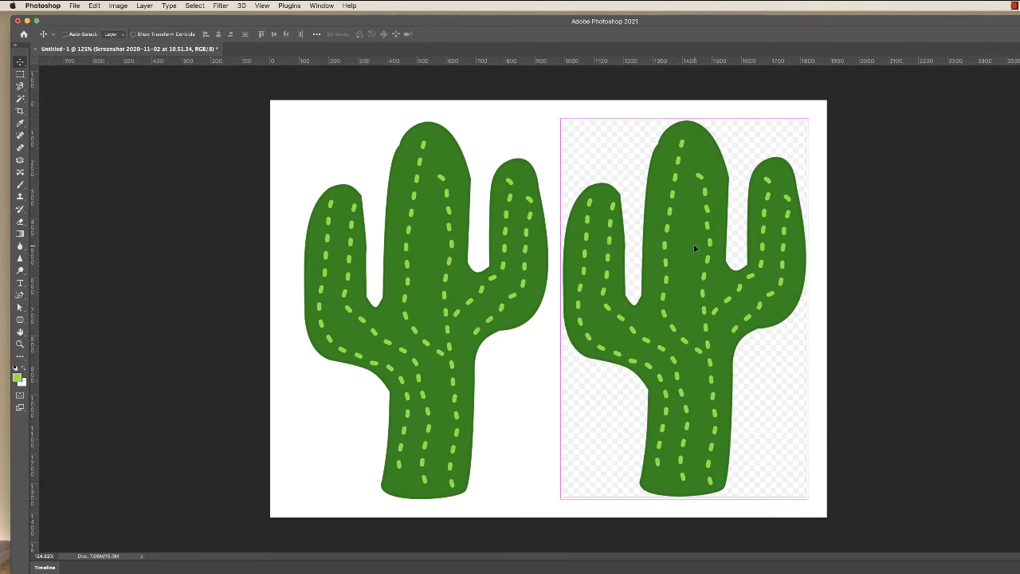
key("ctrl+t")
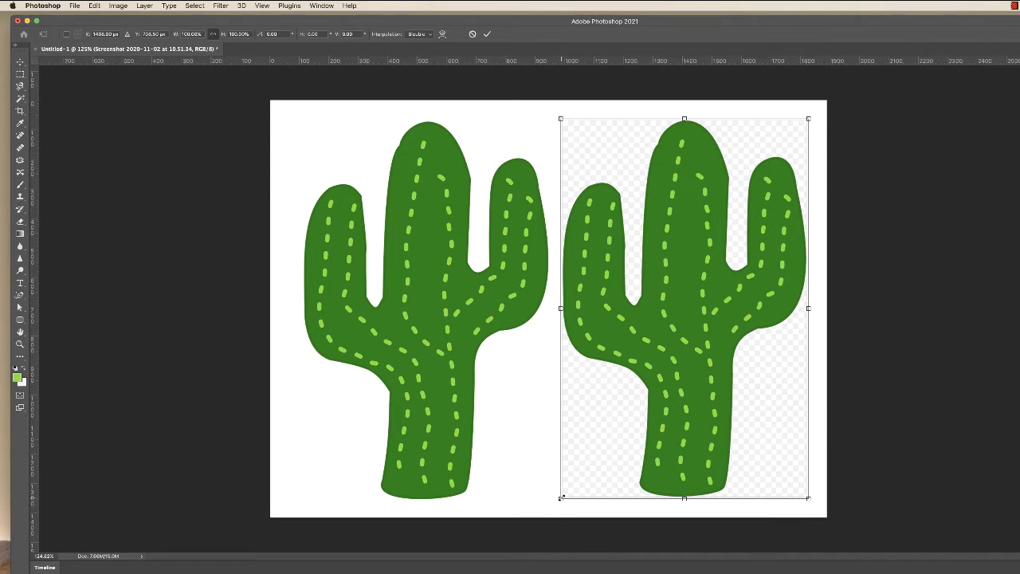
left_click_drag(561, 497, 783, 157)
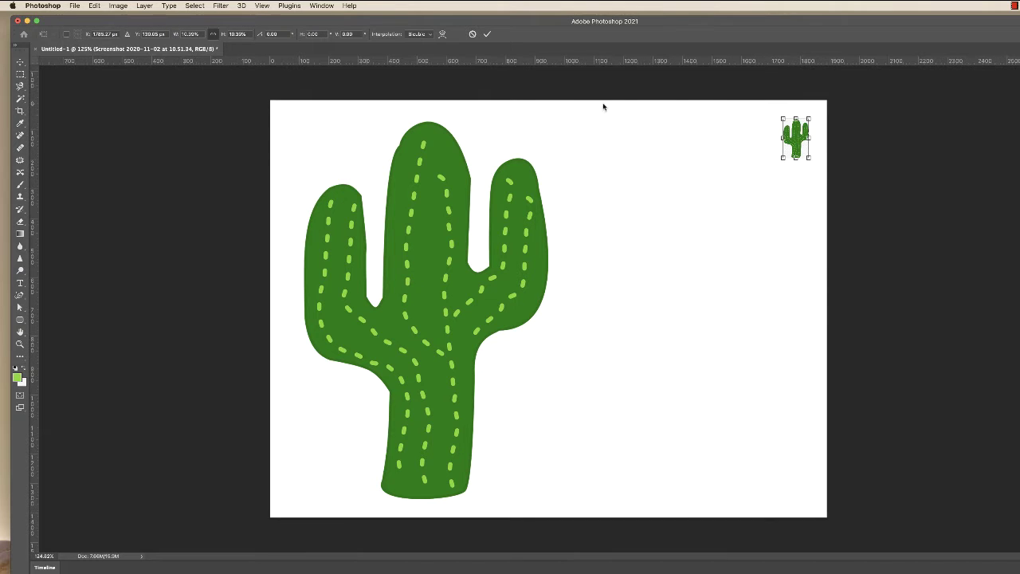
left_click(486, 34)
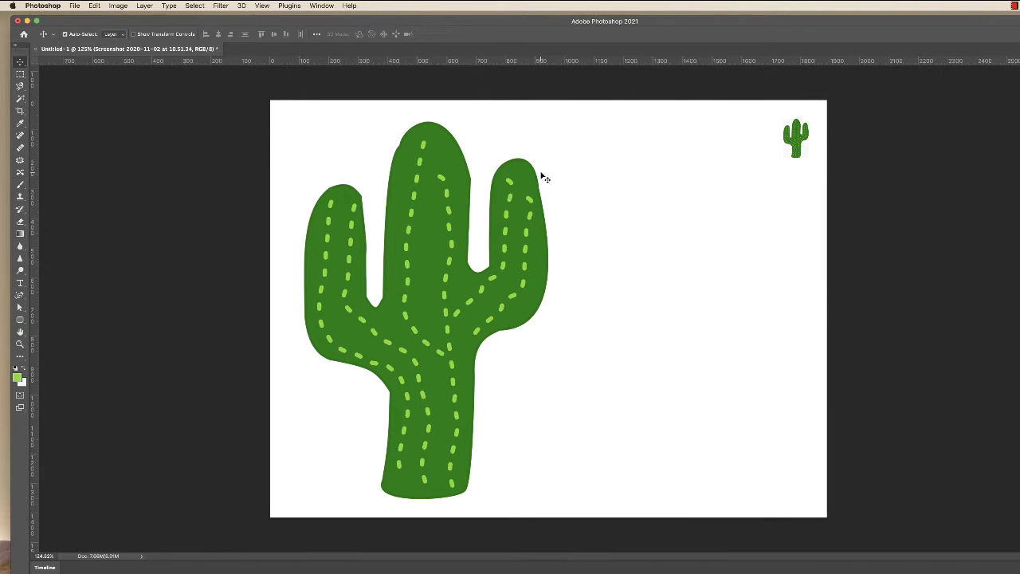
key("ctrl")
key("ctrl+t")
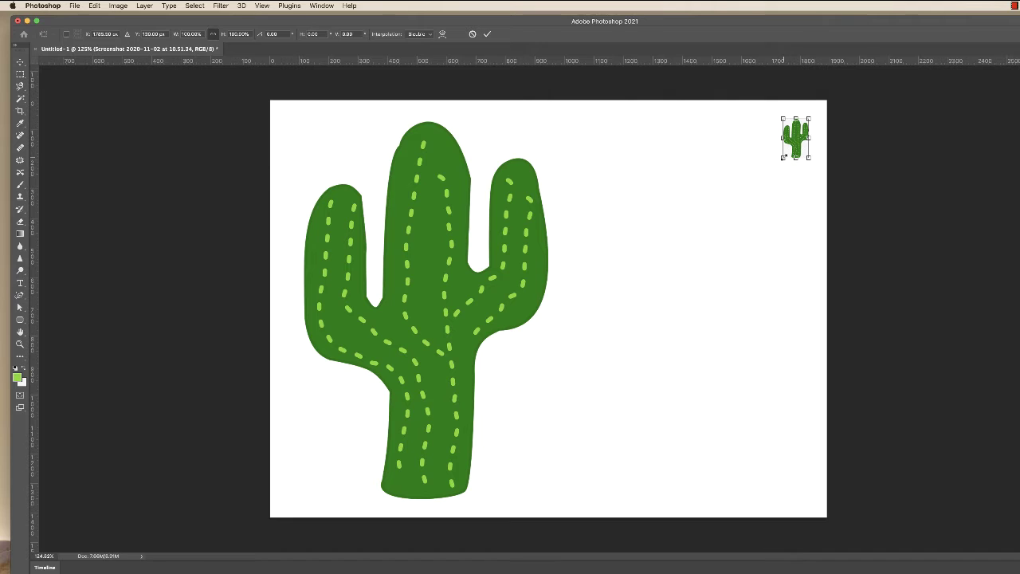
left_click_drag(783, 157, 470, 530)
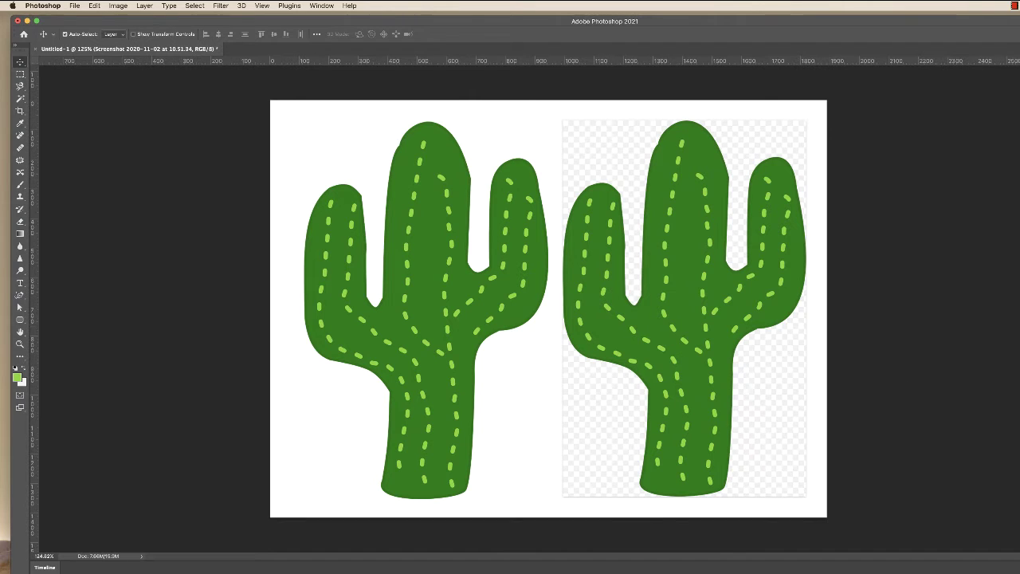
Step: Hide the cactus-307074_1280 layer and drag the remaining cactus to the left
key("Delete")
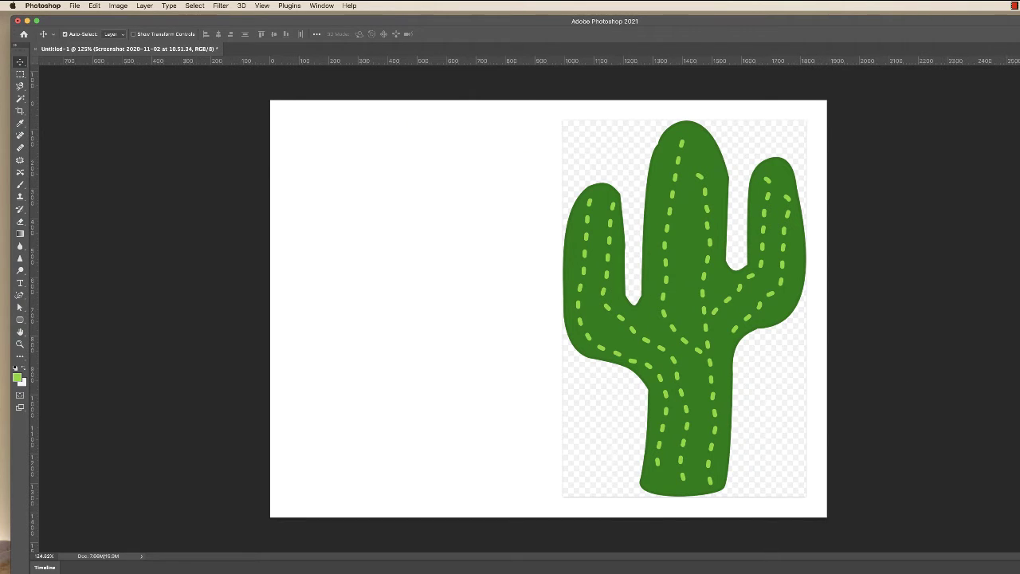
left_click_drag(685, 311, 541, 322)
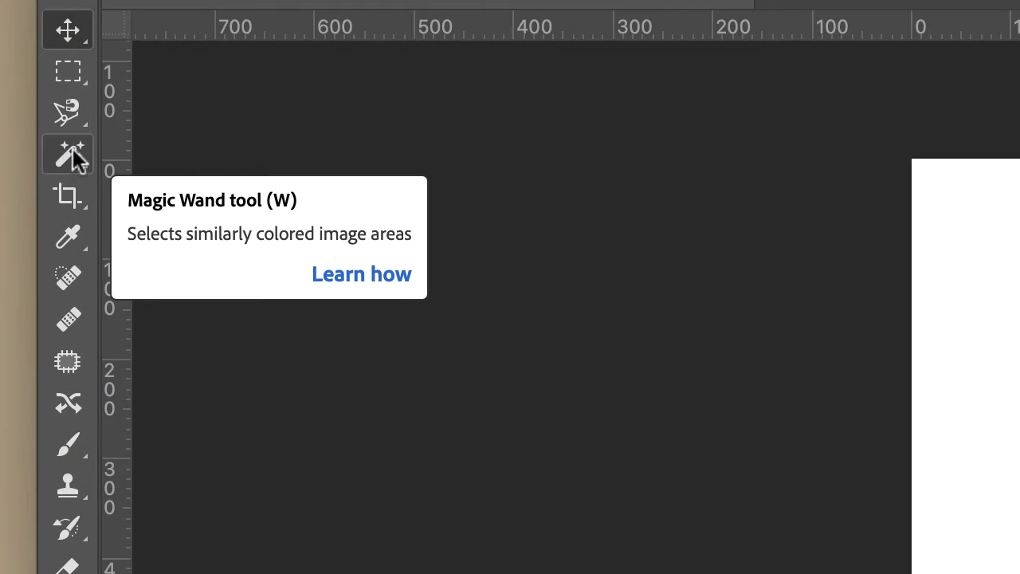
Step: Magic Wand-select the dark green cactus body, then add the missed light-green stem dashes
left_click(66, 157)
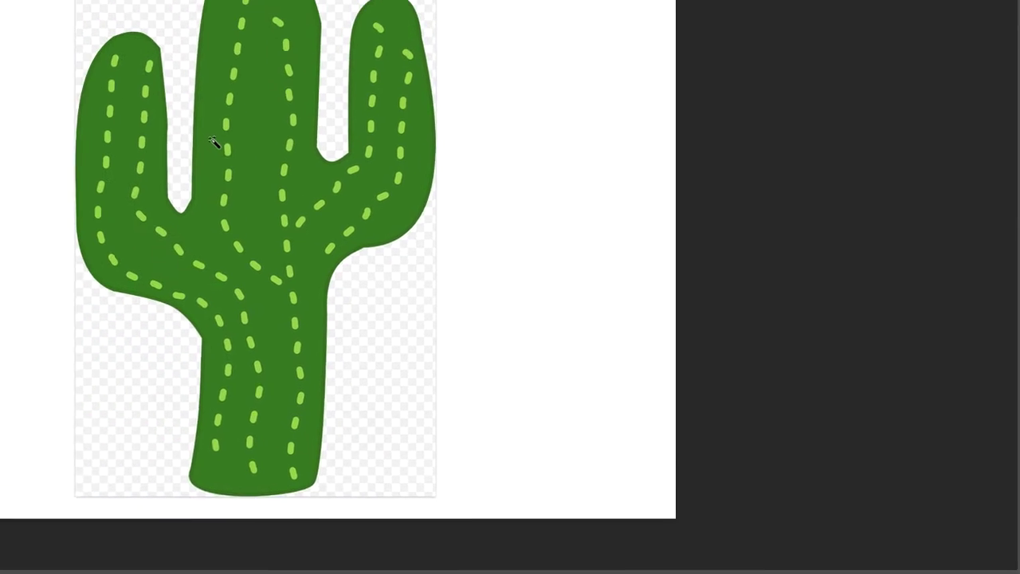
left_click(1, 119)
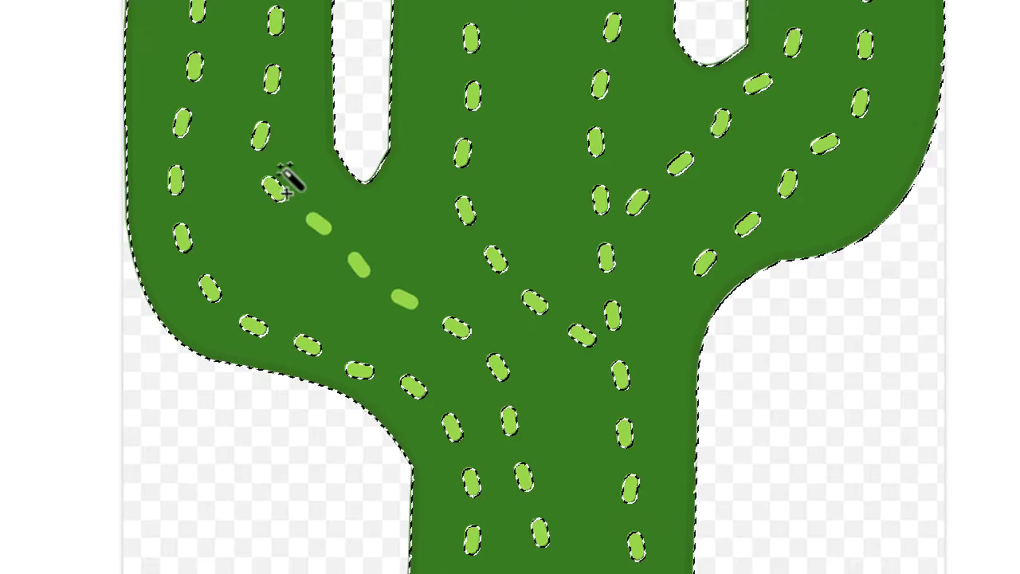
left_click(260, 135)
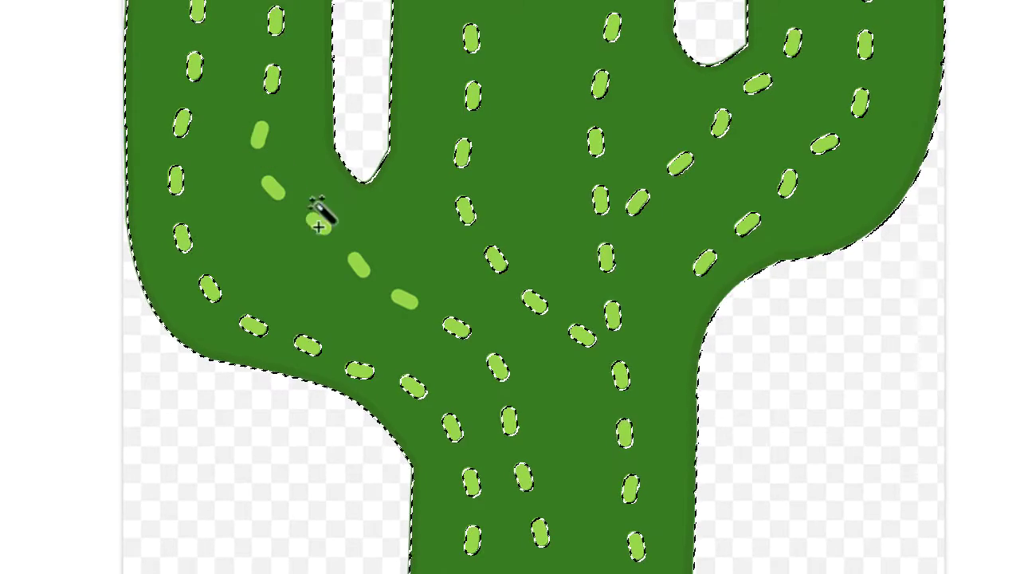
left_click(461, 150)
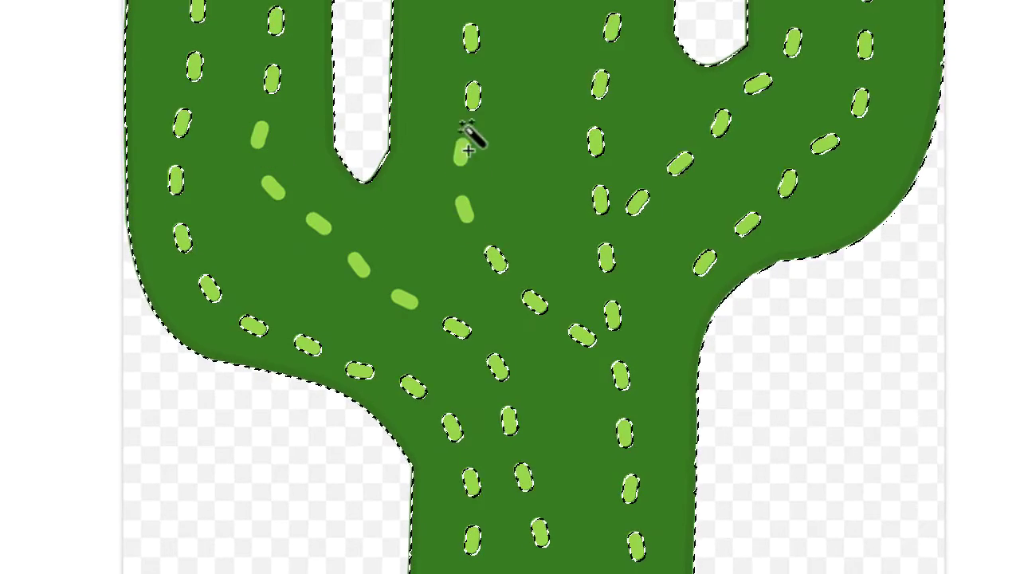
left_click(473, 95)
left_click(470, 37)
scroll(471, 5, "up", 5)
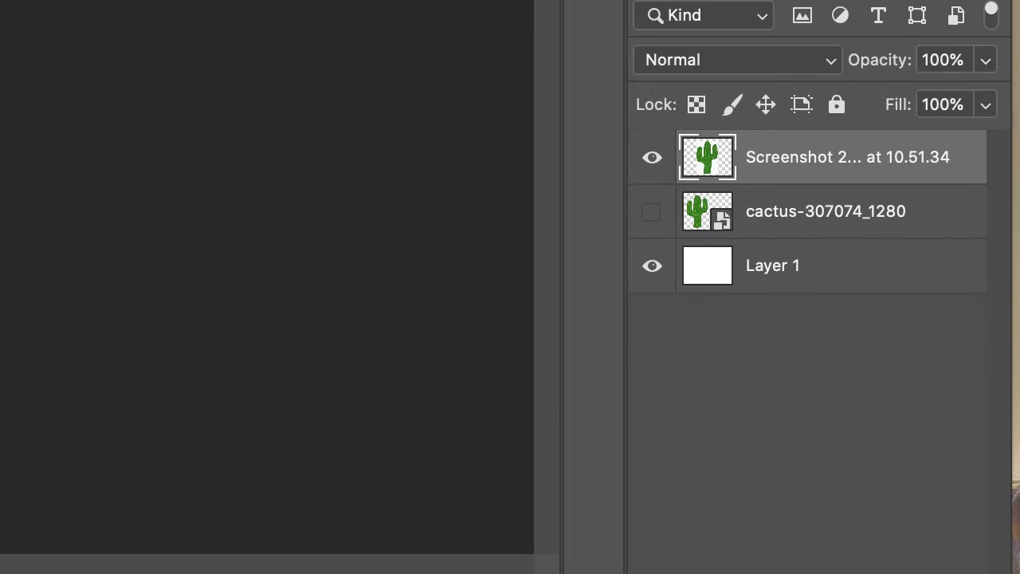
Step: Copy the selected cactus to Layer 2, hide the screenshot layer, and shift the copy
key("ctrl+j")
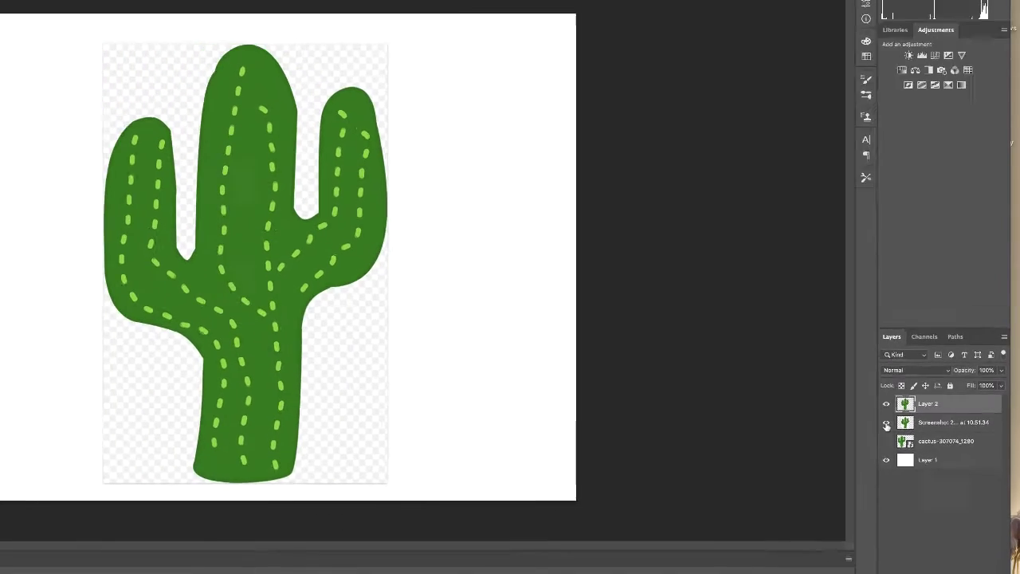
left_click(886, 425)
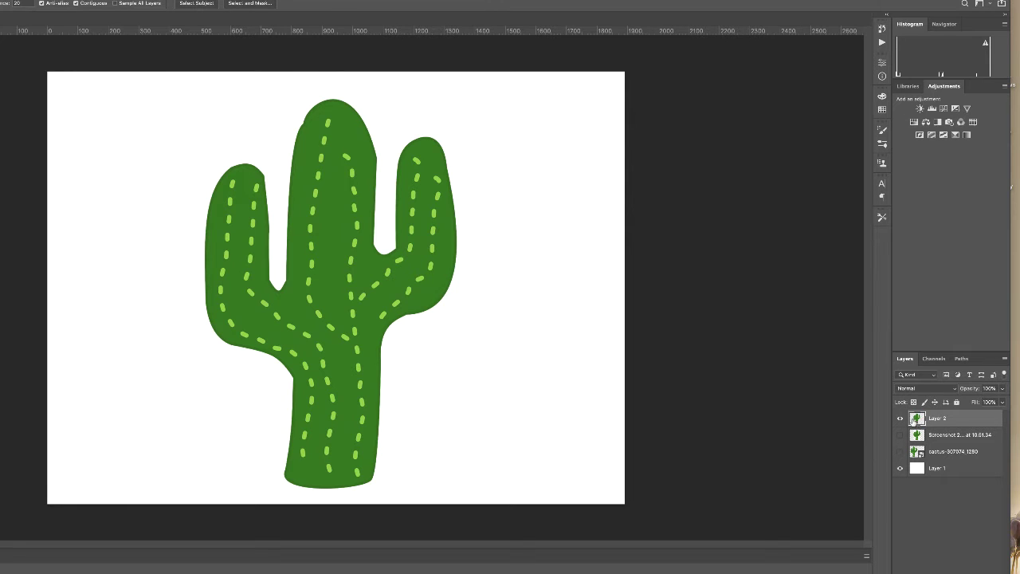
key("v")
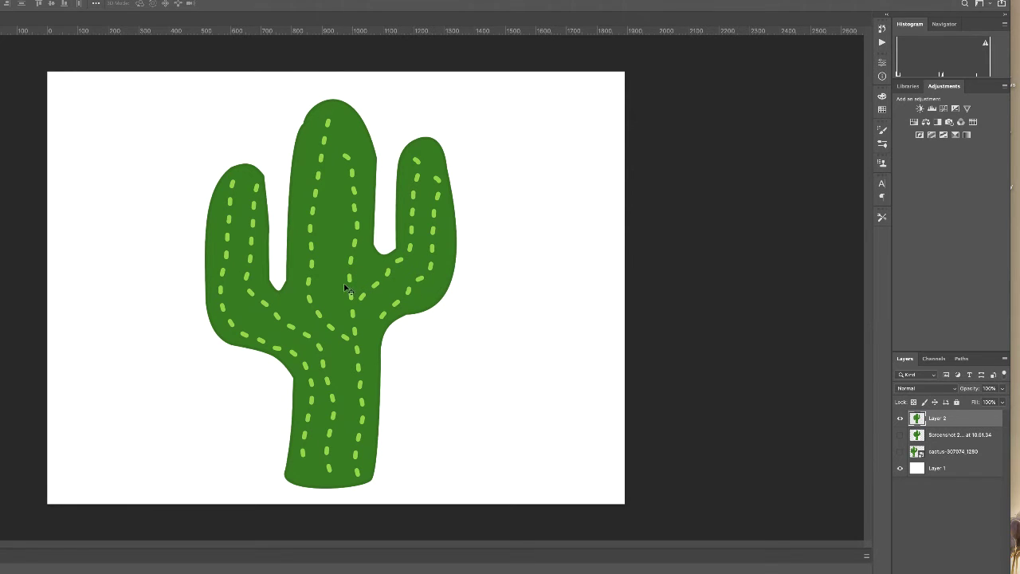
left_click_drag(335, 278, 356, 286)
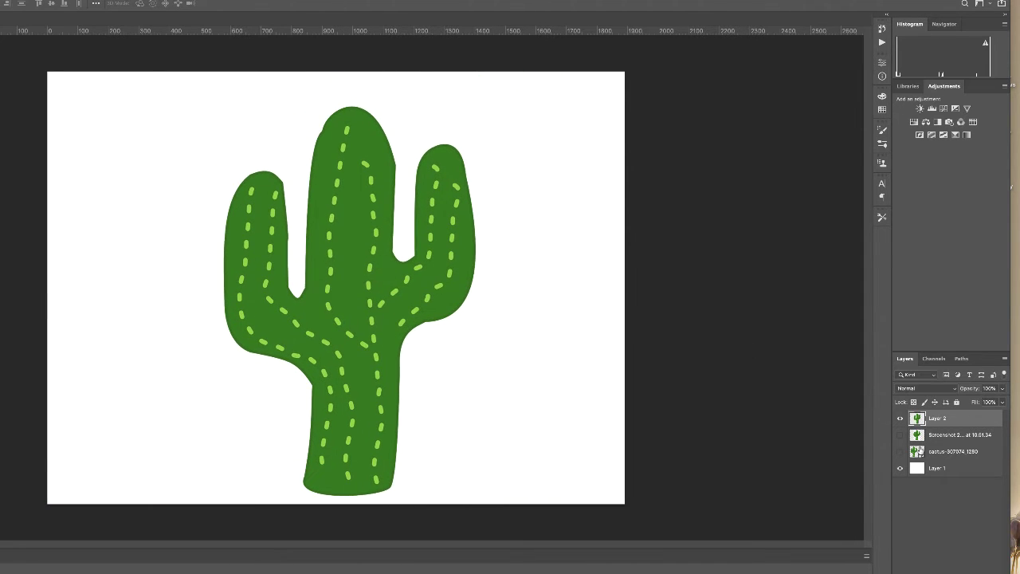
Step: Inspect the cactus copy over transparency, then show the screenshot and white background layers again
left_click(900, 438)
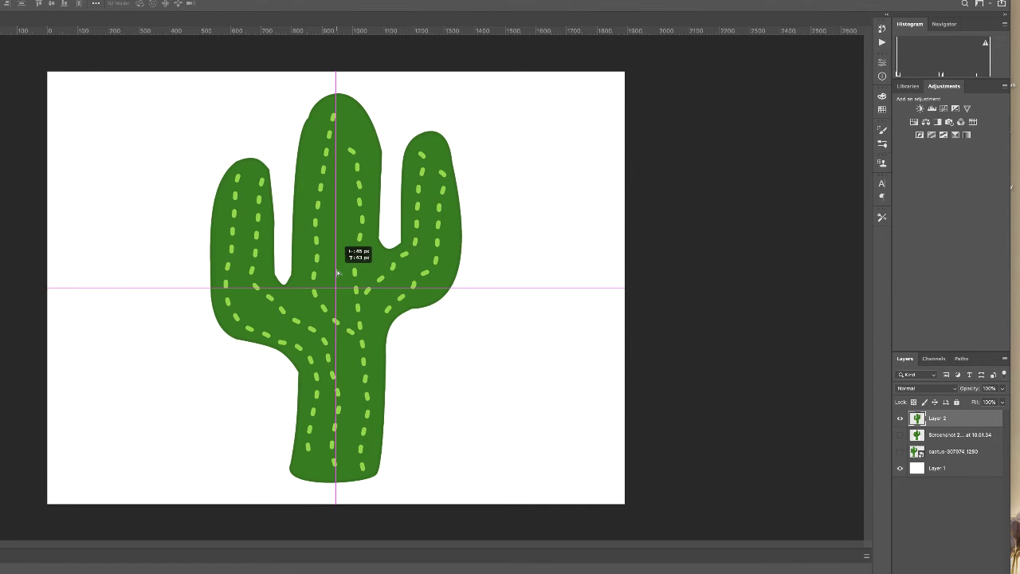
left_click(901, 468)
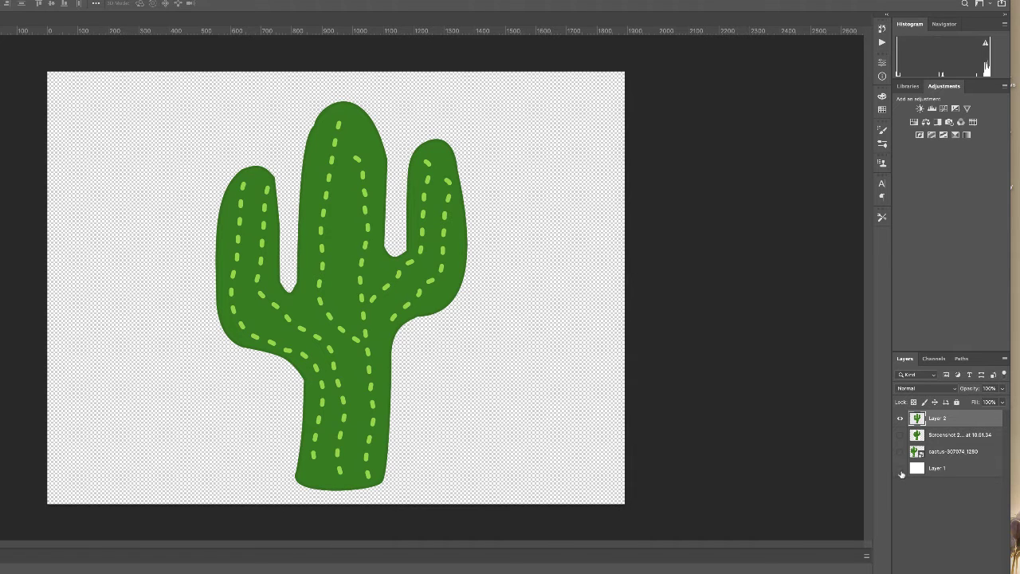
left_click_drag(335, 286, 363, 337)
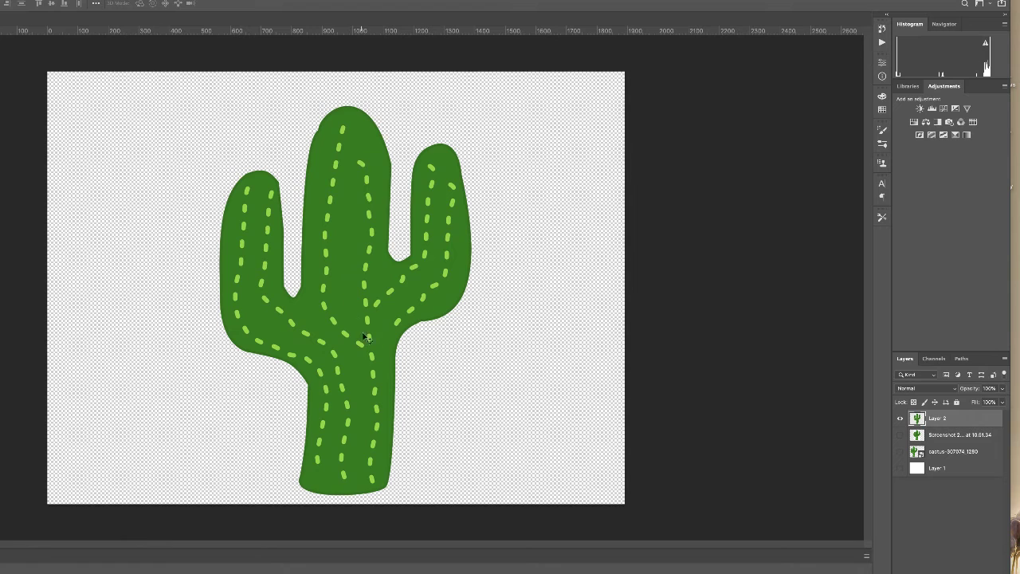
left_click_drag(901, 432, 975, 560)
left_click(901, 434)
left_click(899, 468)
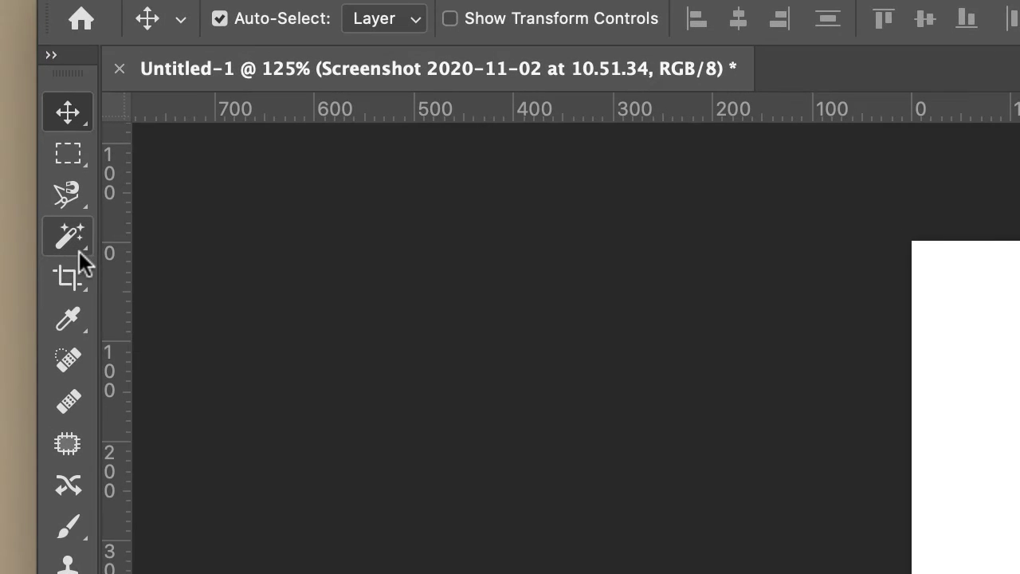
Step: Paint a Quick Selection down the cactus starting from its left arm
left_click(85, 248)
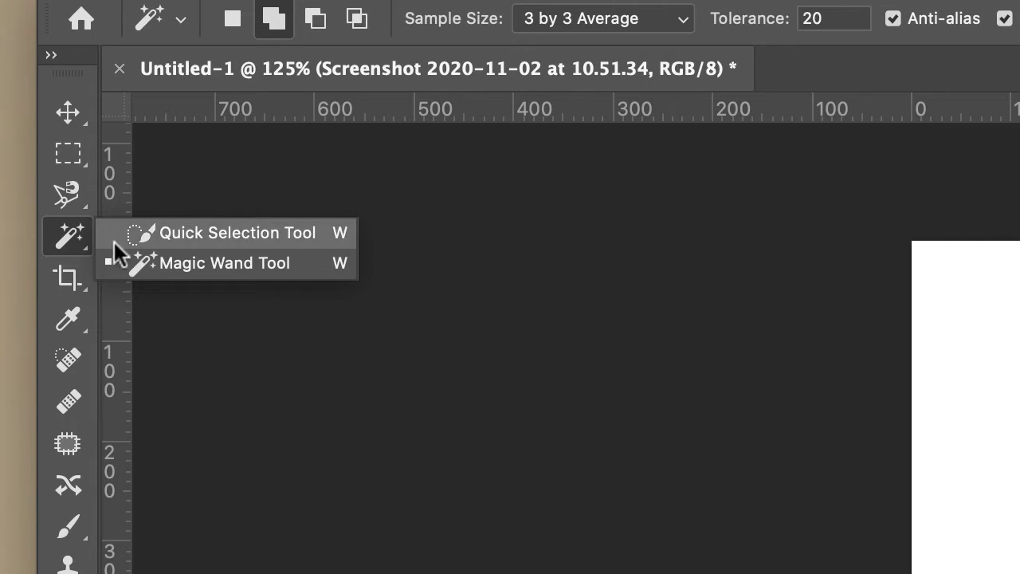
left_click(248, 238)
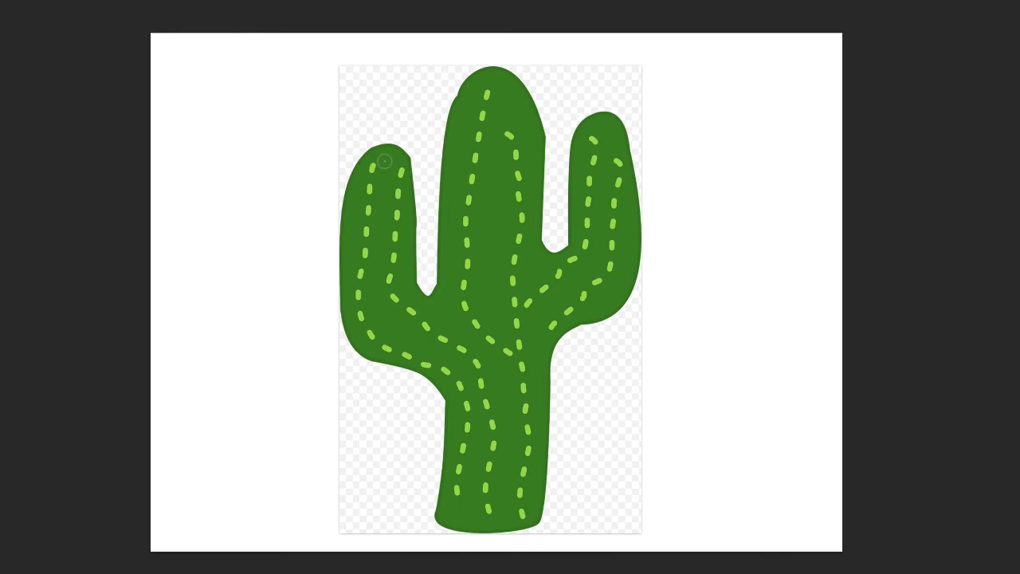
mouse_move(386, 163)
left_mouse_down()
mouse_move(380, 312)
mouse_move(401, 337)
mouse_move(464, 348)
left_mouse_up()
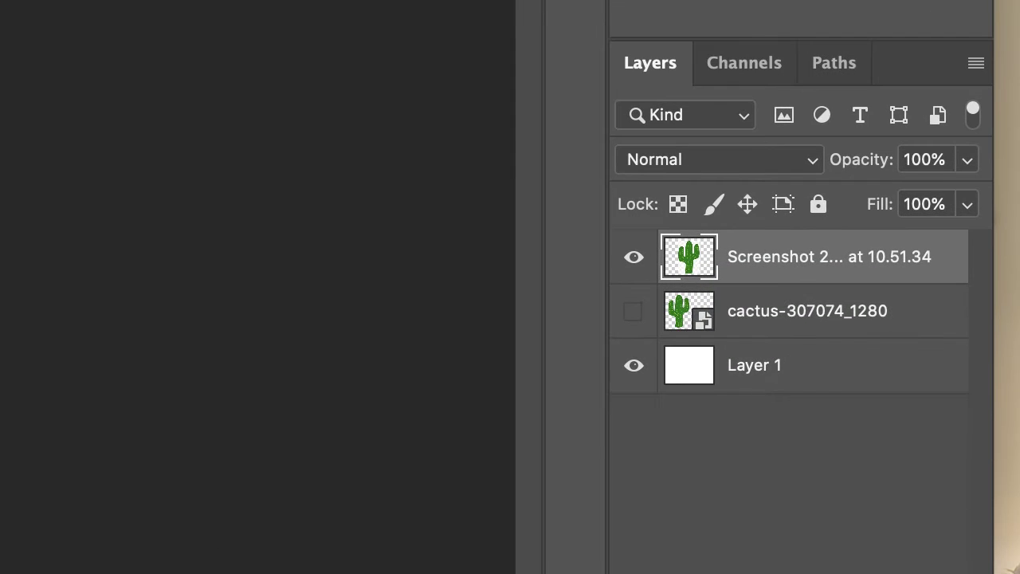
Step: Copy the selected cactus to a new layer, hide the screenshot layer, and move the copy to check it
key("super+j")
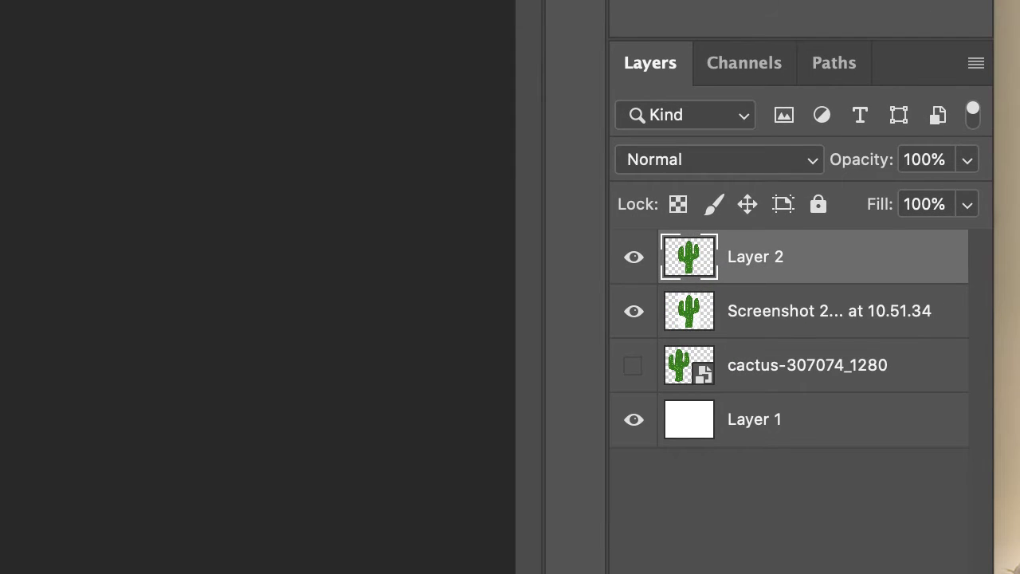
left_click(633, 311)
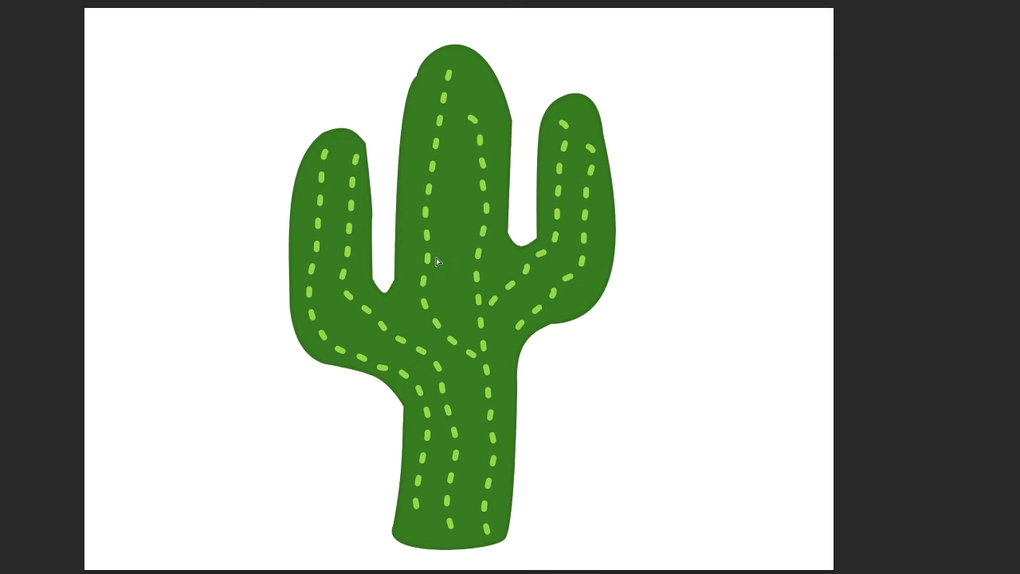
mouse_move(435, 258)
left_mouse_down()
mouse_move(655, 224)
mouse_move(421, 249)
mouse_move(447, 274)
mouse_move(420, 259)
left_mouse_up()
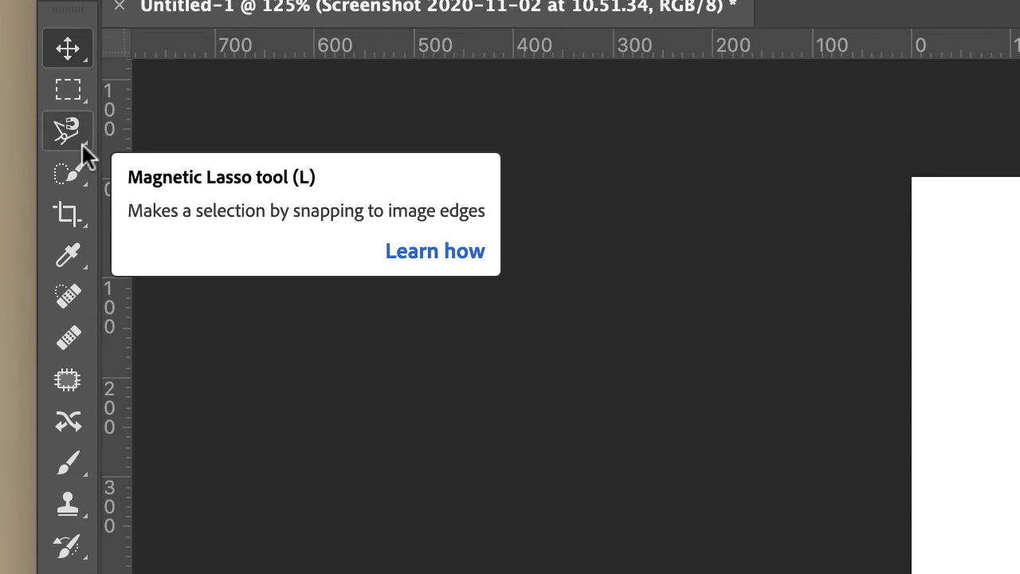
left_click(78, 146)
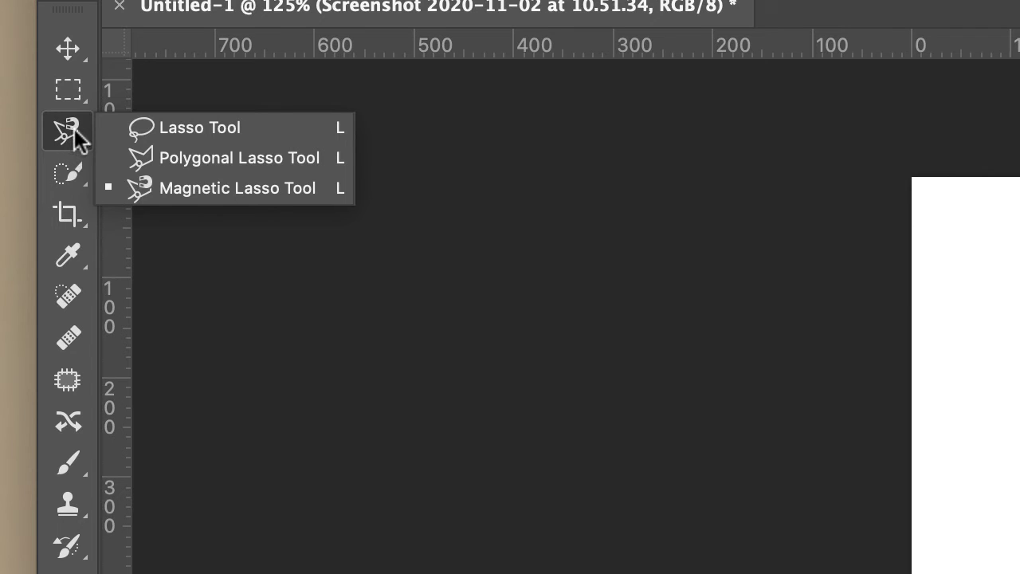
Step: Trace the cactus outline with the Magnetic Lasso and close it into a selection
left_click(221, 188)
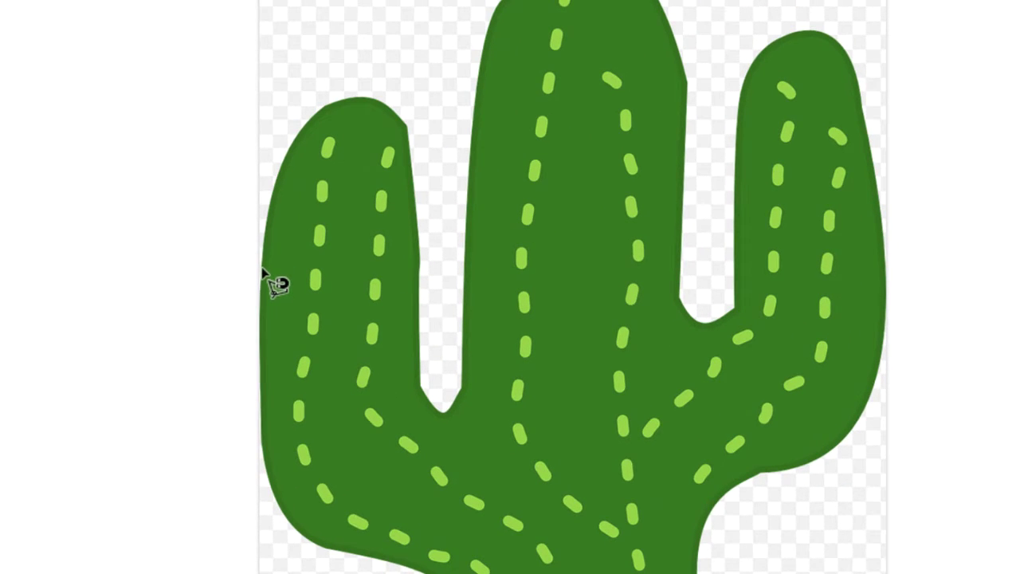
left_click(263, 268)
mouse_move(265, 234)
left_mouse_down()
mouse_move(276, 169)
mouse_move(328, 102)
mouse_move(375, 98)
mouse_move(394, 111)
mouse_move(423, 204)
mouse_move(421, 357)
mouse_move(439, 410)
mouse_move(459, 405)
mouse_move(478, 85)
mouse_move(486, 37)
mouse_move(508, 1)
left_mouse_up()
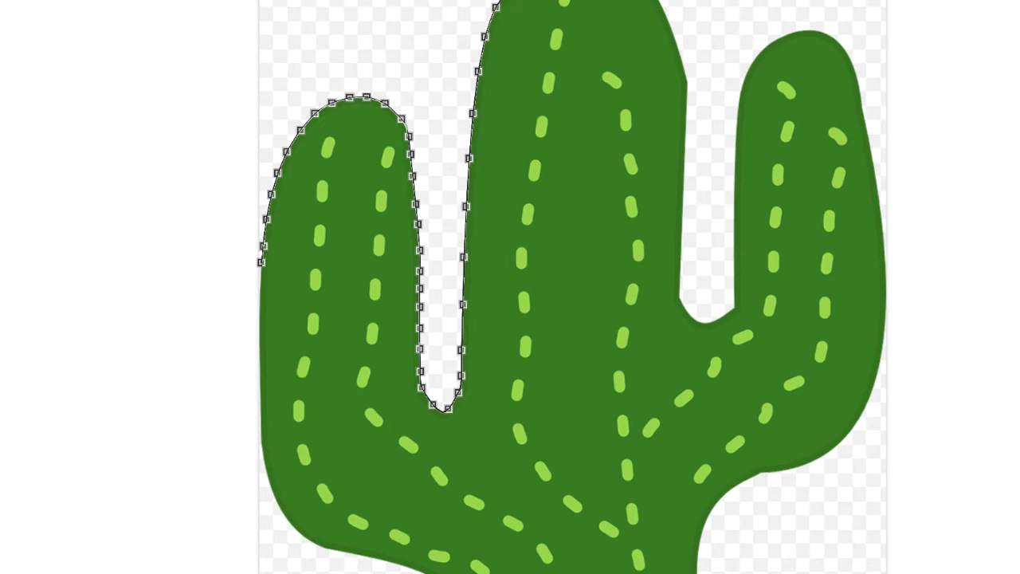
mouse_move(659, 3)
left_mouse_down()
mouse_move(690, 95)
mouse_move(677, 280)
mouse_move(690, 318)
mouse_move(706, 326)
mouse_move(727, 327)
mouse_move(741, 311)
mouse_move(741, 92)
mouse_move(812, 34)
mouse_move(851, 52)
mouse_move(868, 202)
mouse_move(885, 253)
mouse_move(887, 325)
mouse_move(863, 427)
mouse_move(820, 469)
mouse_move(774, 471)
mouse_move(638, 276)
mouse_move(585, 241)
mouse_move(567, 286)
mouse_move(559, 475)
mouse_move(550, 504)
mouse_move(510, 514)
mouse_move(460, 516)
mouse_move(391, 499)
mouse_move(401, 297)
mouse_move(368, 268)
mouse_move(266, 232)
mouse_move(243, 175)
mouse_move(240, 45)
left_mouse_up()
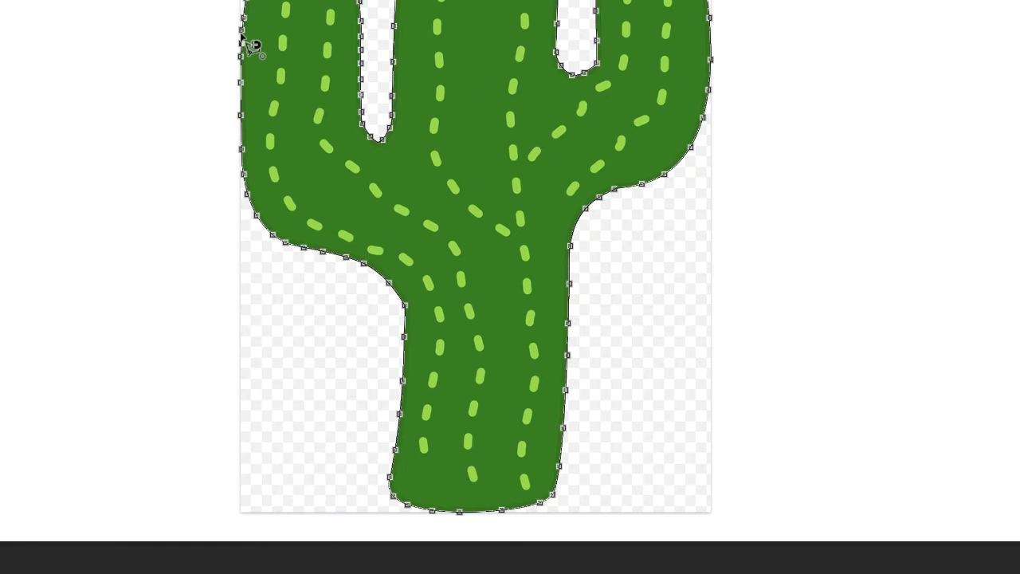
left_click(241, 32)
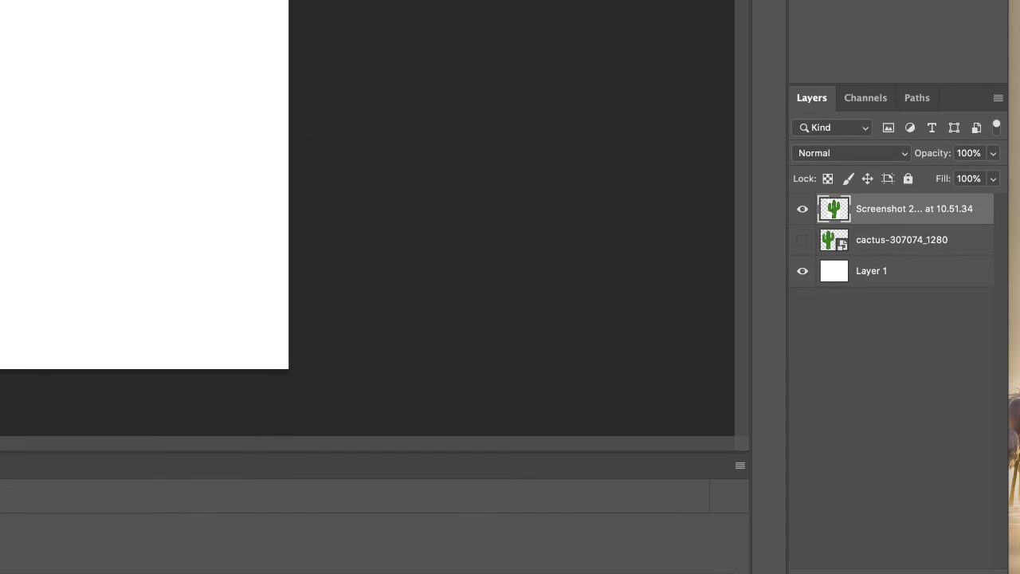
Step: Copy the traced cactus onto a new layer, test-move it, then undo the move
key("super+j")
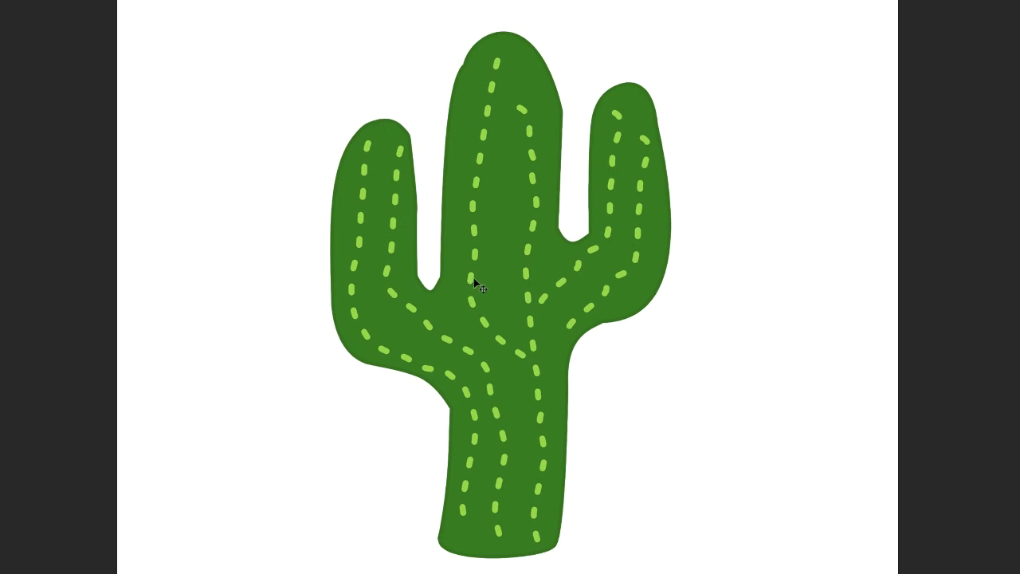
left_click_drag(478, 303, 507, 306)
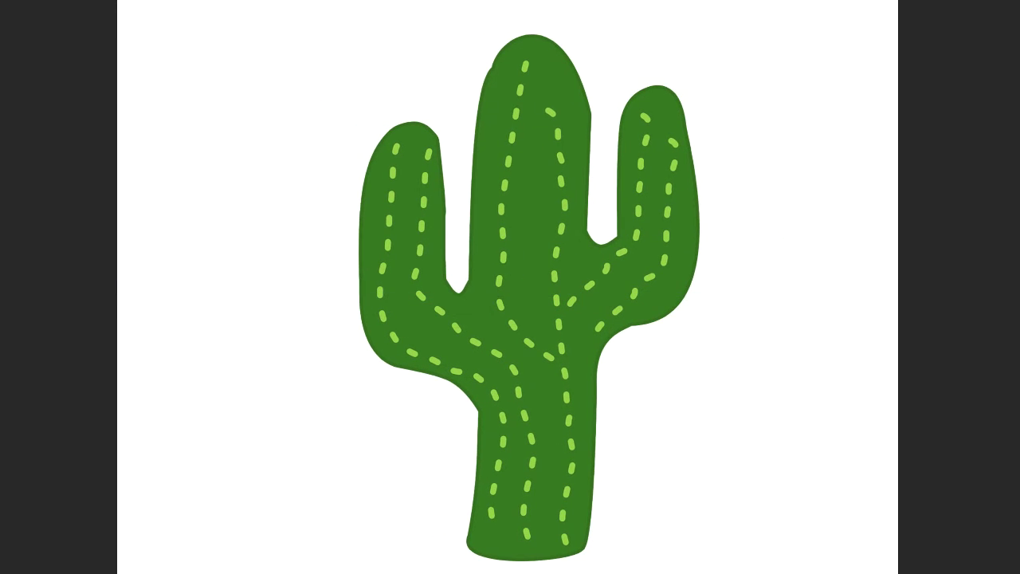
key("super+z")
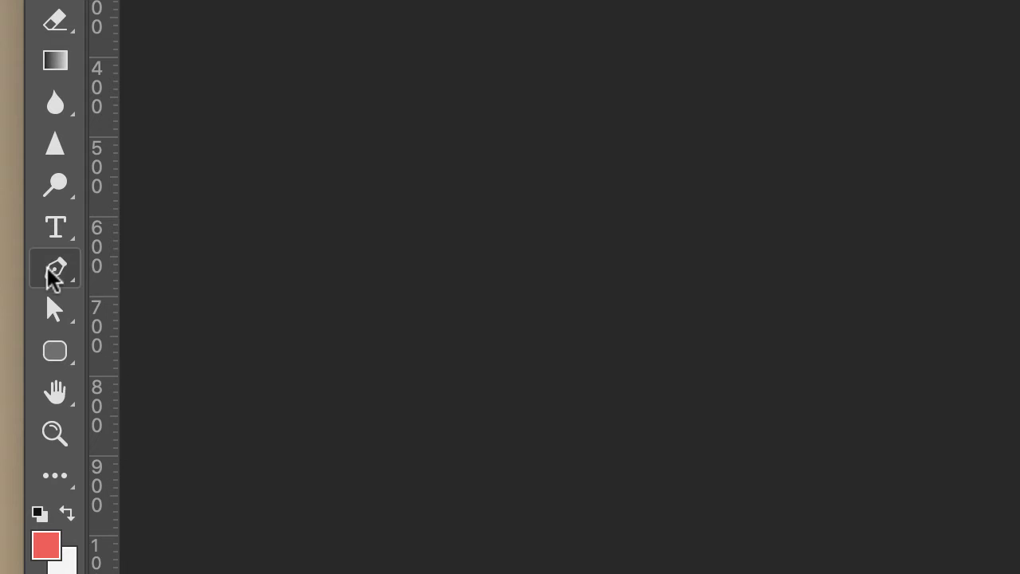
Step: Select the Pen tool and zoom in on the top of the left cactus arm
left_click(51, 269)
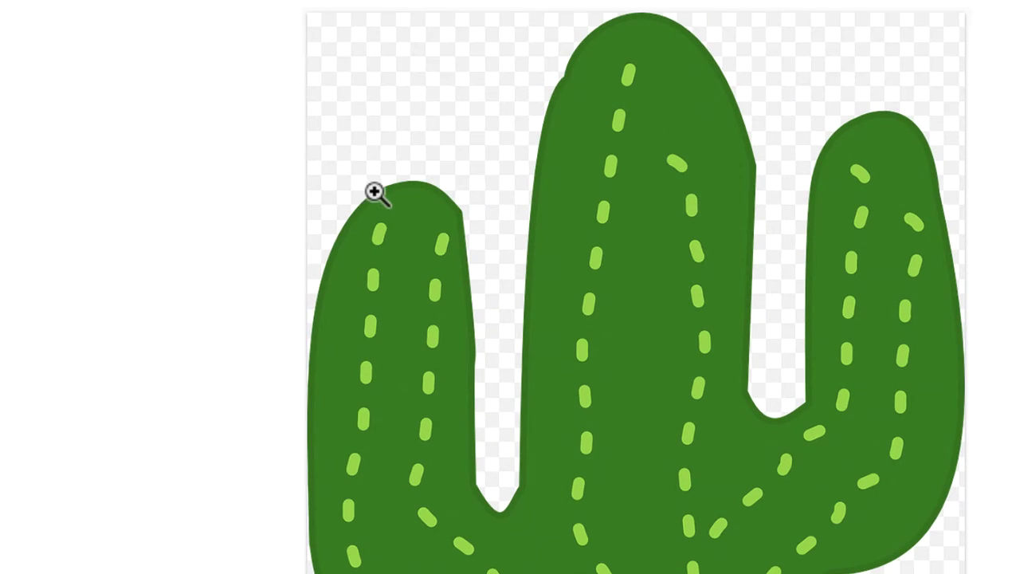
left_click_drag(370, 196, 622, 299)
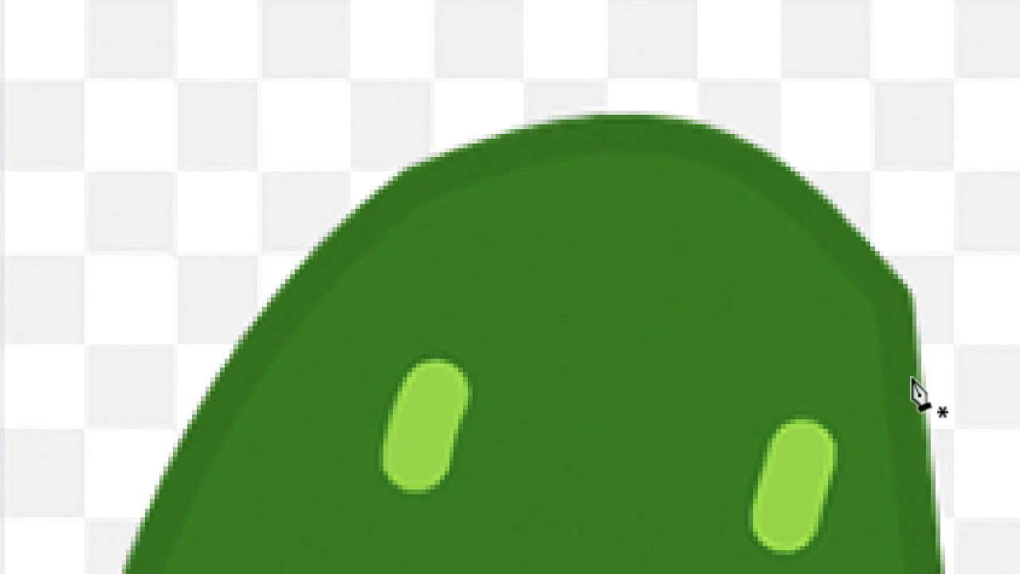
Step: Start the path at the left arm's top corner and curve it down the inner edge into the gap
left_click(913, 294)
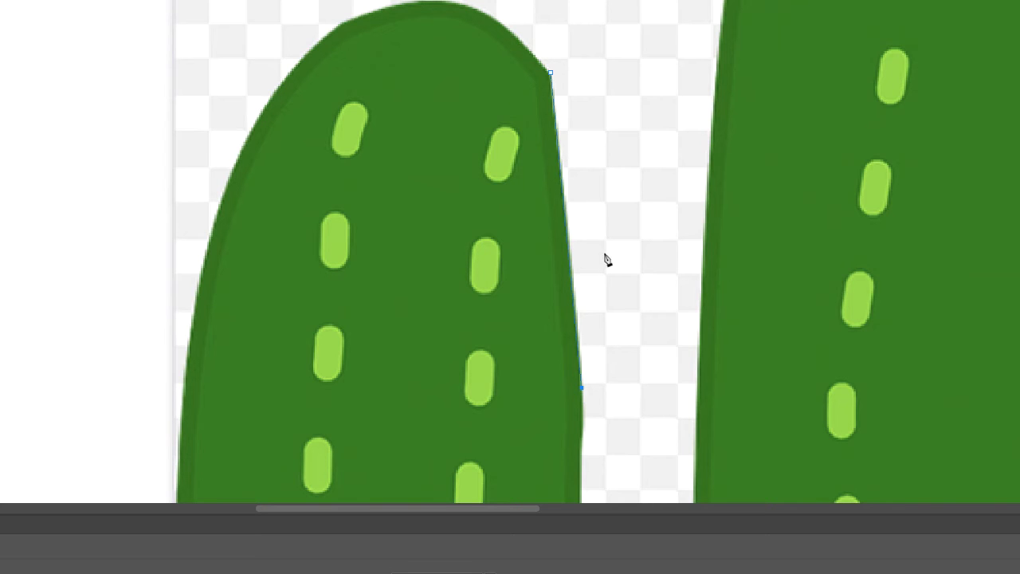
left_click_drag(579, 257, 589, 237)
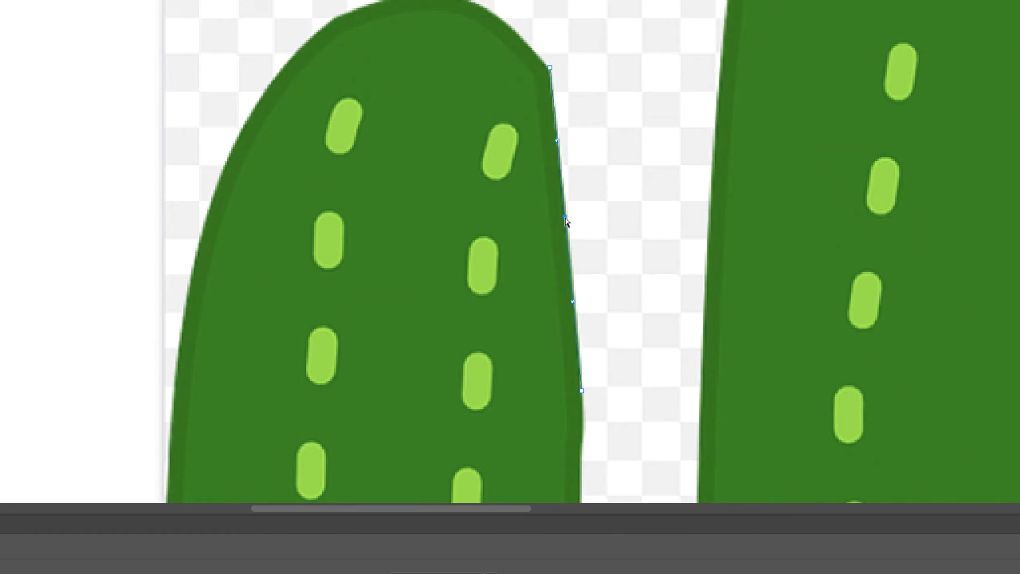
mouse_move(565, 218)
left_mouse_down()
mouse_move(627, 207)
mouse_move(428, 250)
mouse_move(568, 228)
left_mouse_up()
scroll(606, 360, "down", 10)
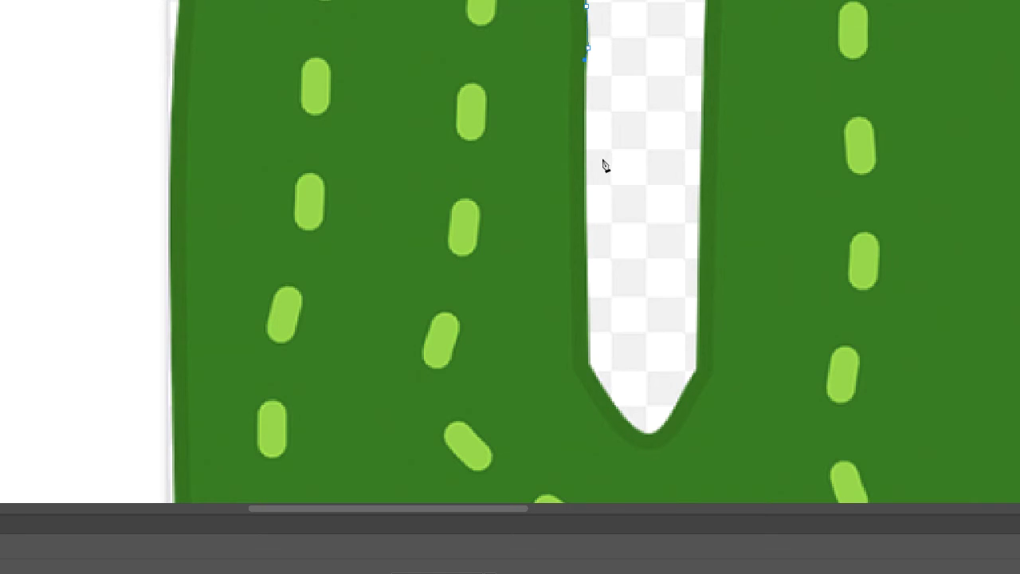
left_click(588, 368)
Step: Curve the path around the gap's rounded bottom, fitting both sides of the notch
left_click_drag(645, 369, 648, 429)
scroll(649, 431, "up", 6)
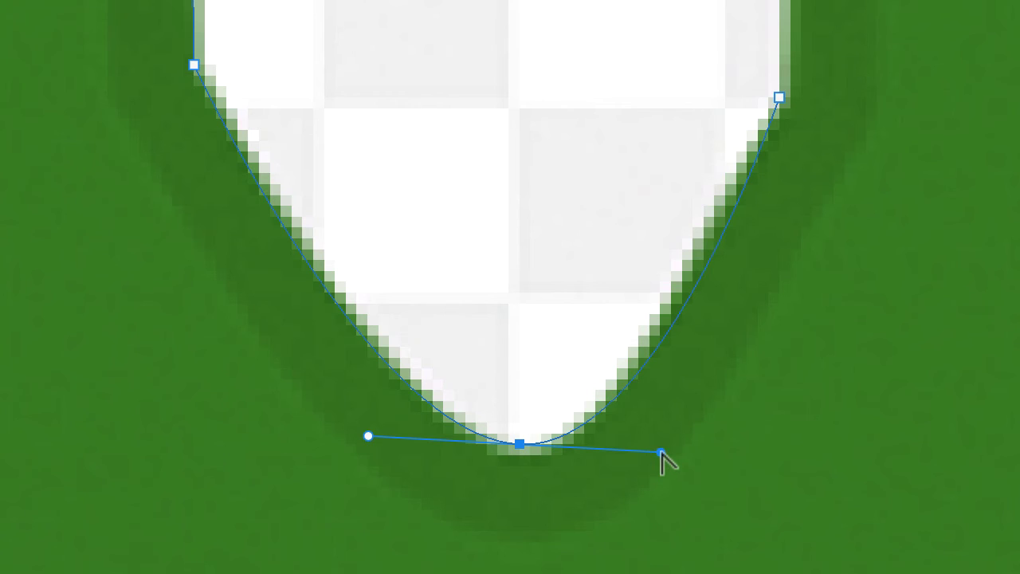
left_click_drag(662, 451, 592, 460)
left_click_drag(598, 463, 605, 462)
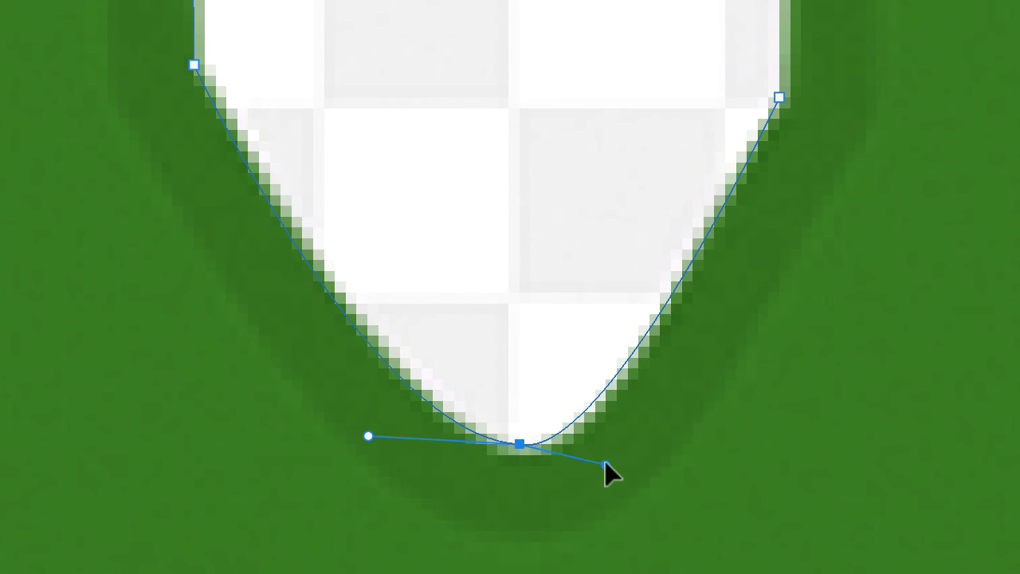
mouse_move(367, 435)
left_mouse_down()
mouse_move(384, 425)
mouse_move(369, 403)
mouse_move(470, 439)
mouse_move(325, 411)
mouse_move(350, 389)
mouse_move(380, 422)
left_mouse_up()
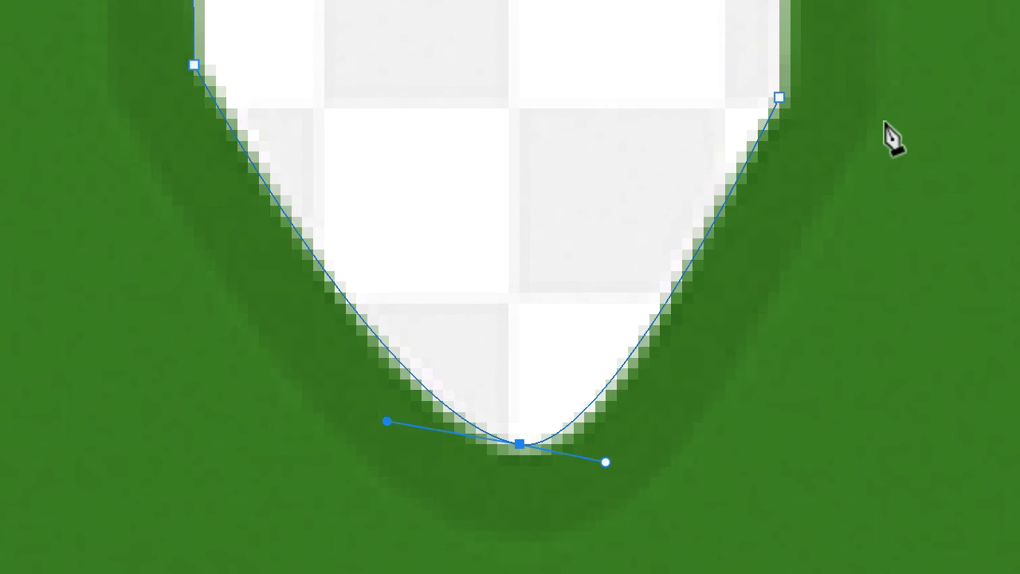
key("ctrl+minus")
key("ctrl+minus")
key("ctrl+minus")
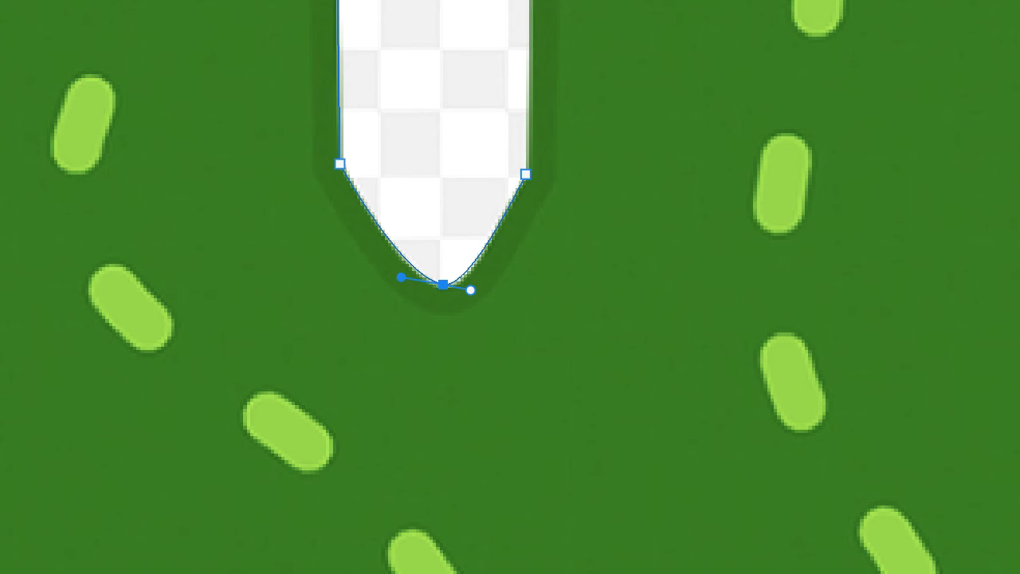
left_click_drag(693, 16, 455, 298)
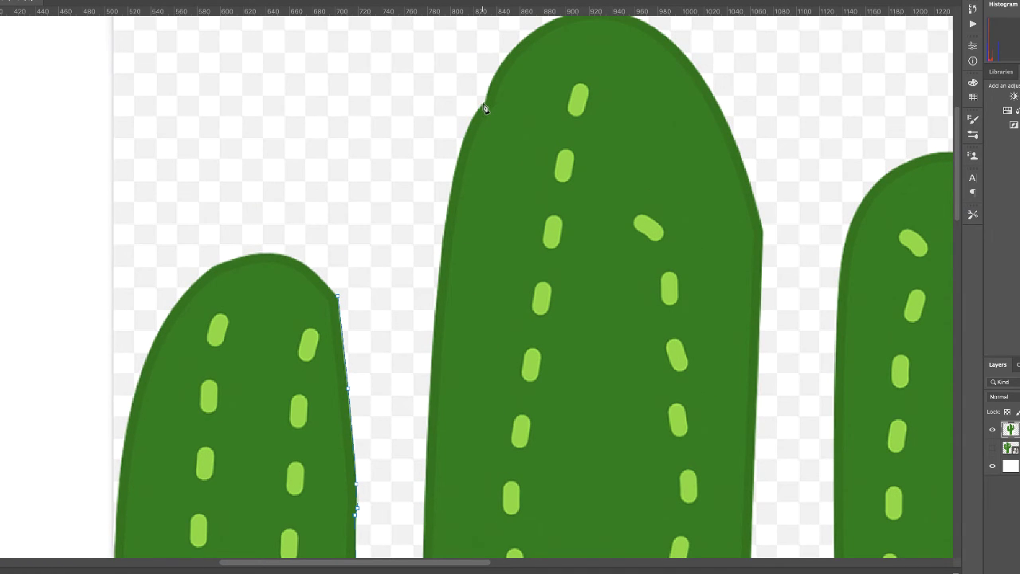
Step: Add a curved anchor up the tall middle arm's left edge
left_click(485, 103)
left_click_drag(477, 351, 464, 273)
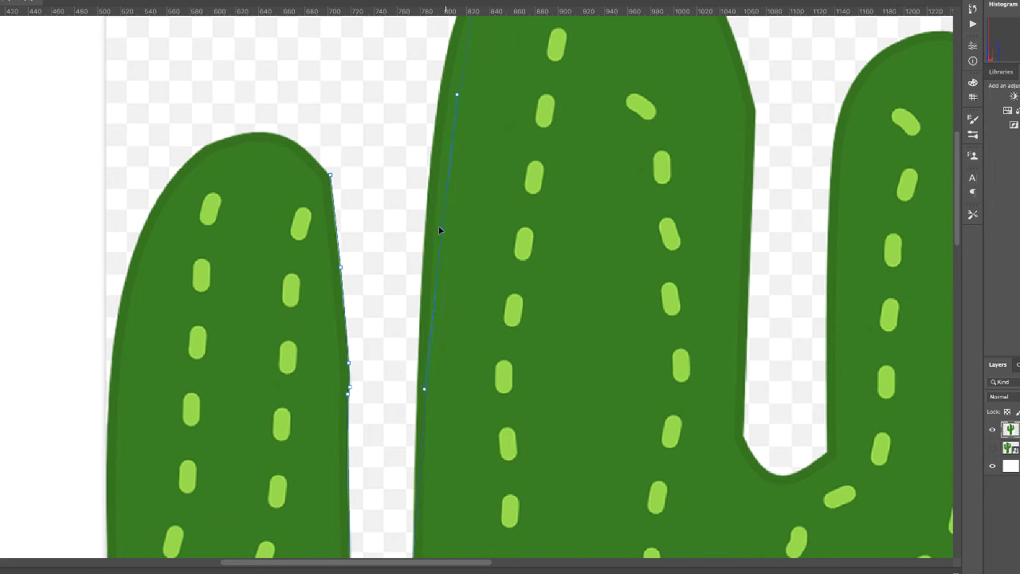
left_click_drag(439, 230, 427, 214)
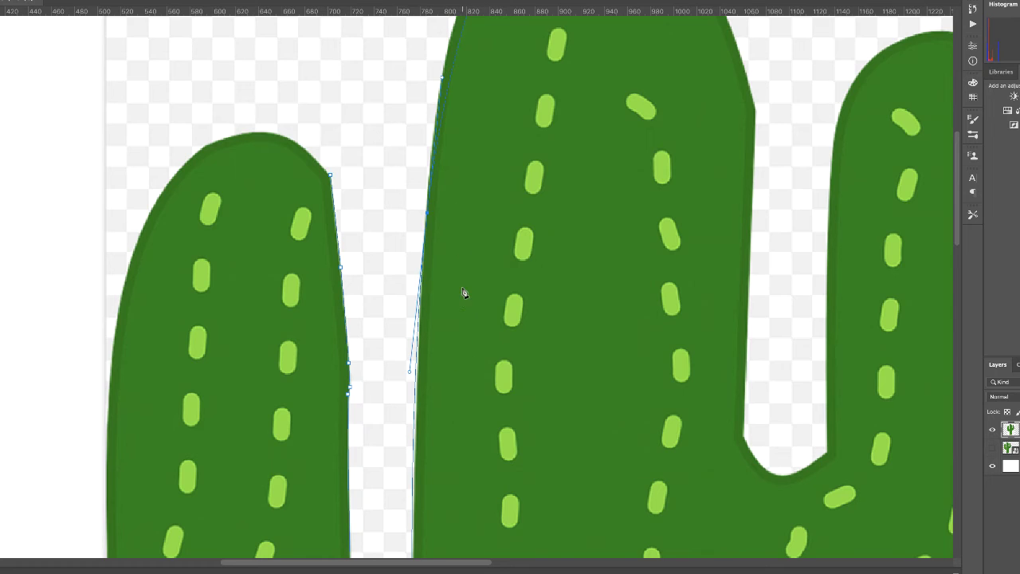
left_click_drag(455, 361, 471, 229)
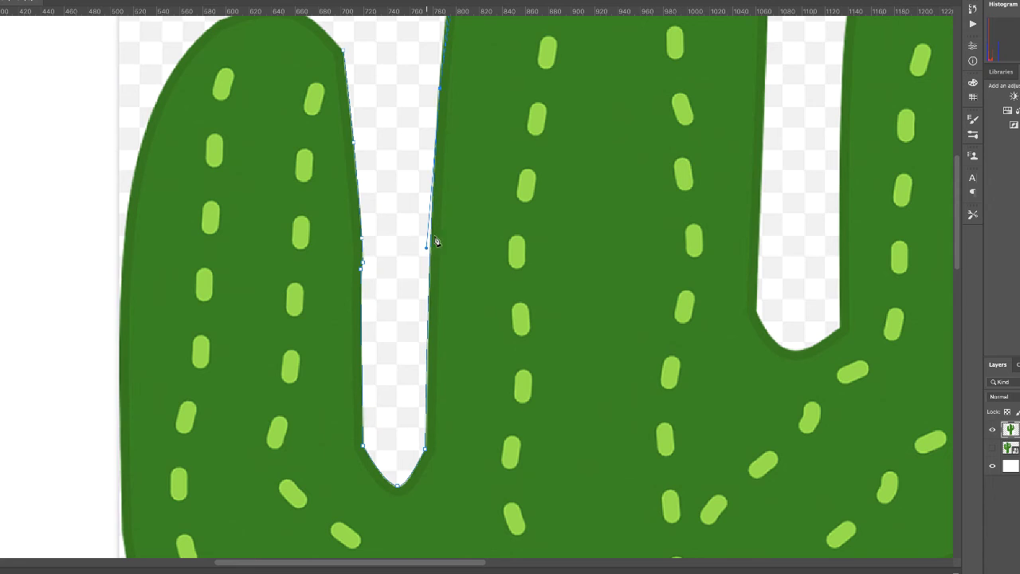
left_click_drag(483, 106, 455, 449)
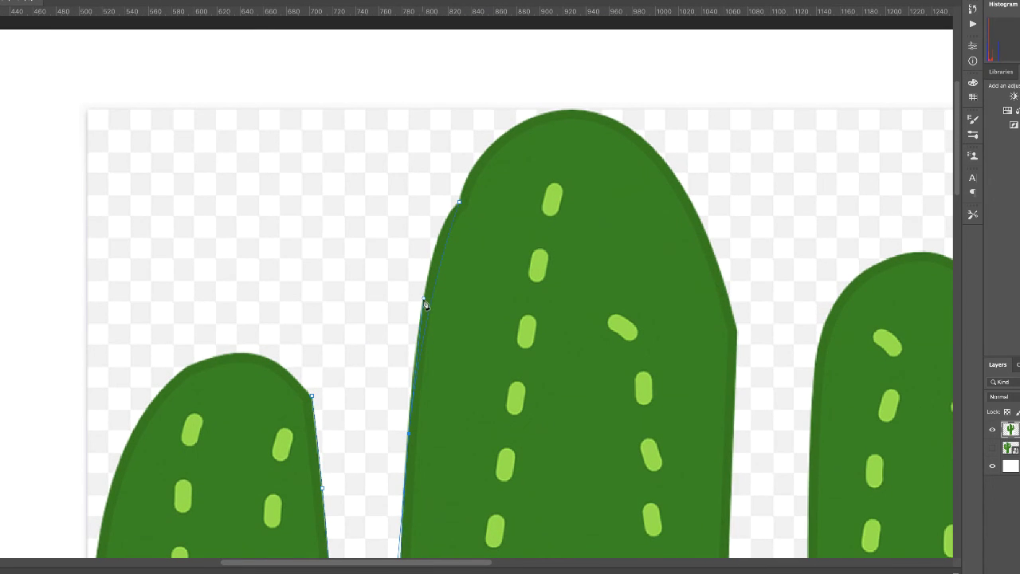
left_click_drag(423, 290, 431, 200)
Step: Place an anchor on the tall arm's crest and lengthen both its curve handles
left_click(738, 333)
left_click_drag(608, 158, 612, 119)
left_click_drag(690, 155, 701, 158)
left_click_drag(549, 91, 526, 56)
Step: Reshape the crest curve to hug the tall arm's top and add an anchor down its right edge
scroll(621, 120, "up", 5)
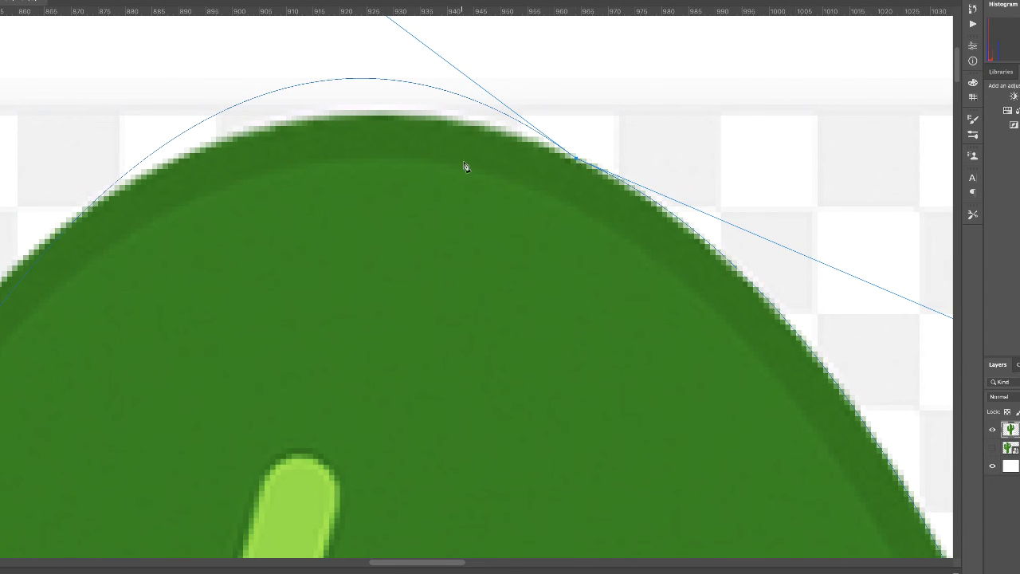
scroll(507, 196, "down", 4)
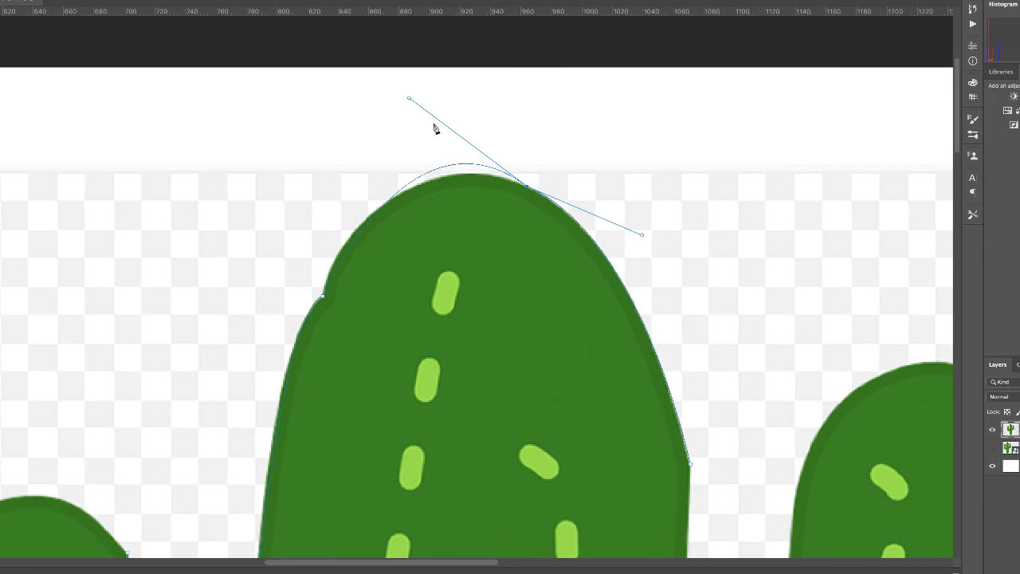
left_click(409, 99)
left_click_drag(415, 112, 373, 131)
left_click_drag(548, 416, 446, 141)
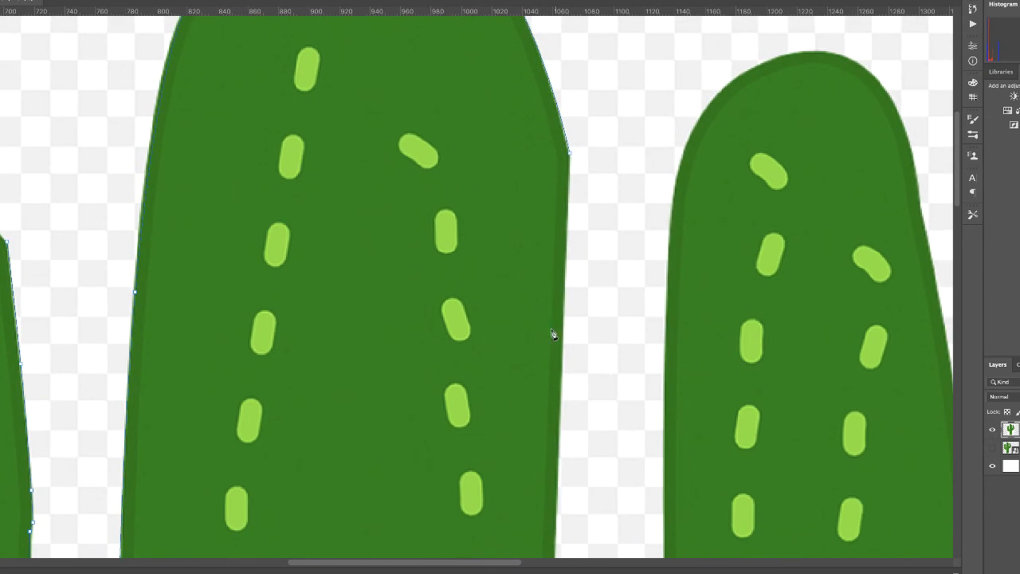
left_click(519, 328, "alt")
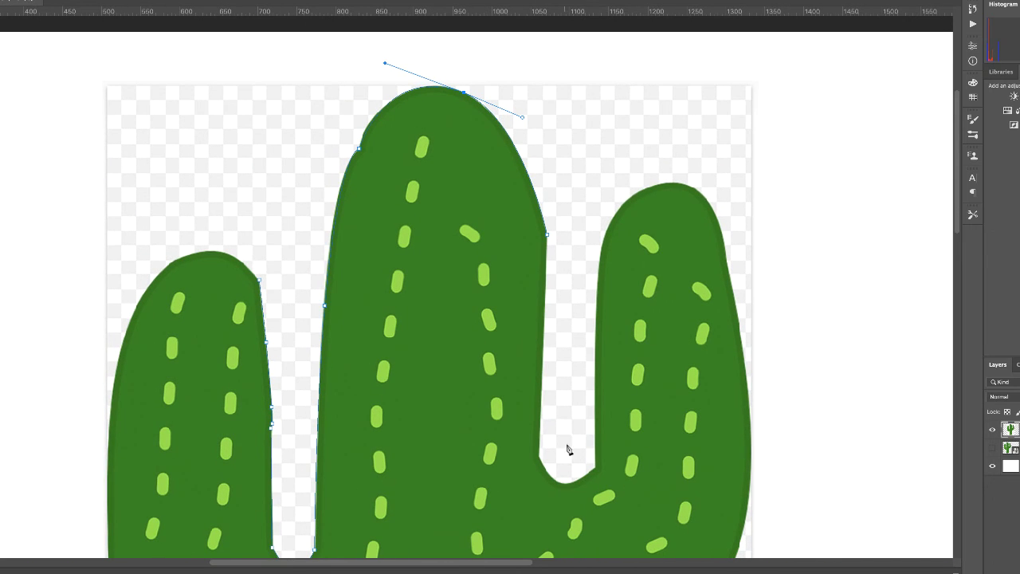
Step: Trace the path around the rounded bottom of the right notch
left_click_drag(553, 445, 491, 355)
scroll(470, 321, "up", 4)
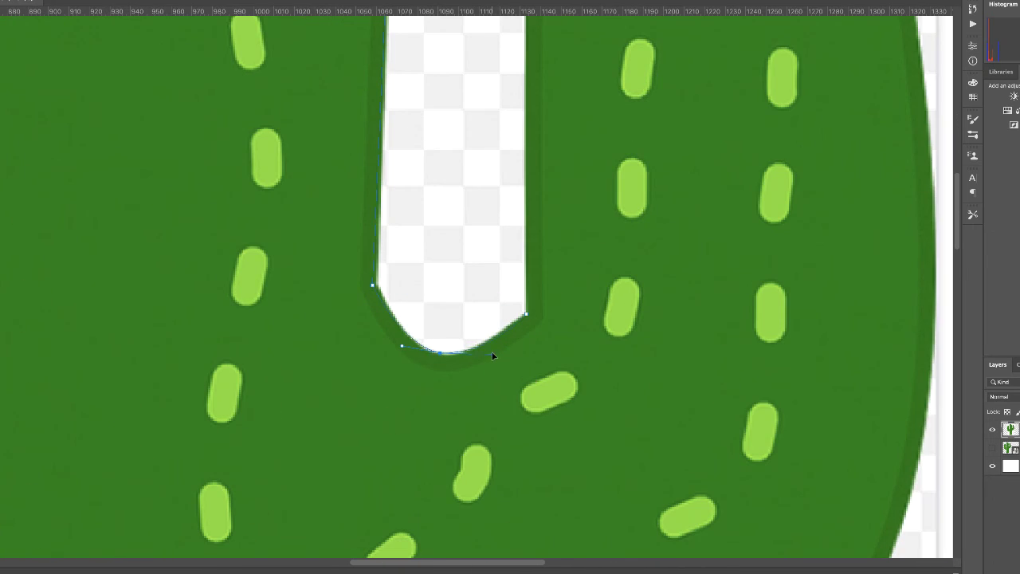
scroll(491, 355, "up", 3)
left_click_drag(426, 420, 390, 428)
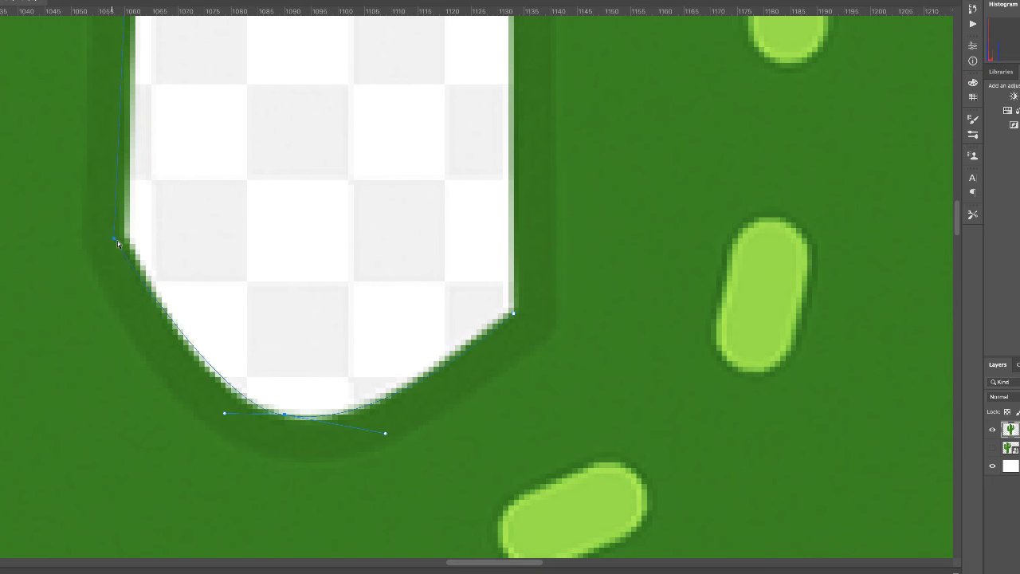
scroll(389, 428, "down", 2)
scroll(478, 239, "up", 3)
Step: Curve the path over the right arm's top, adjusting its left shoulder to fit
left_click_drag(715, 84, 577, 231)
left_click(319, 230)
scroll(439, 199, "up", 1)
scroll(209, 228, "up", 1)
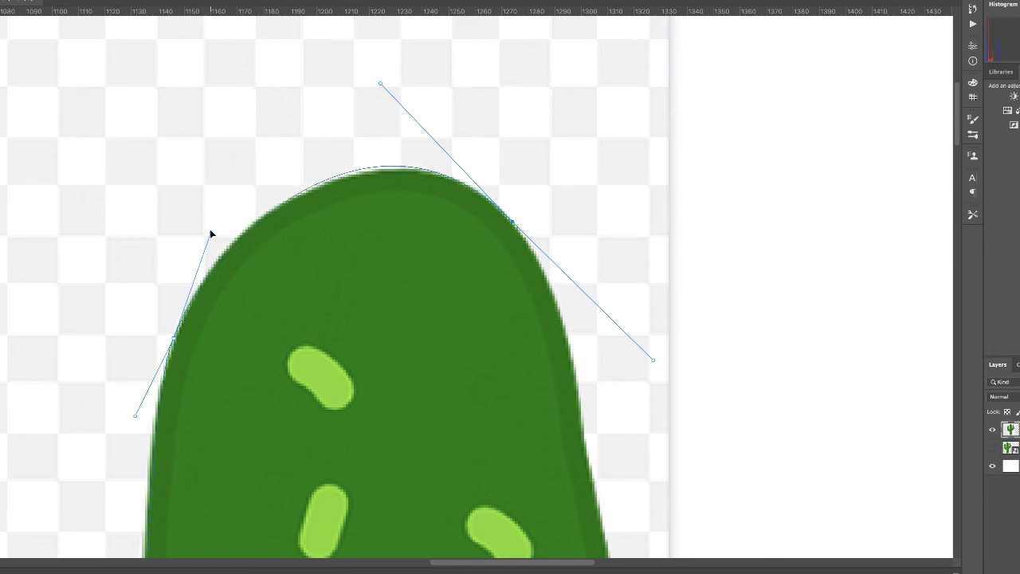
left_click_drag(136, 417, 128, 426)
left_click_drag(380, 84, 442, 132)
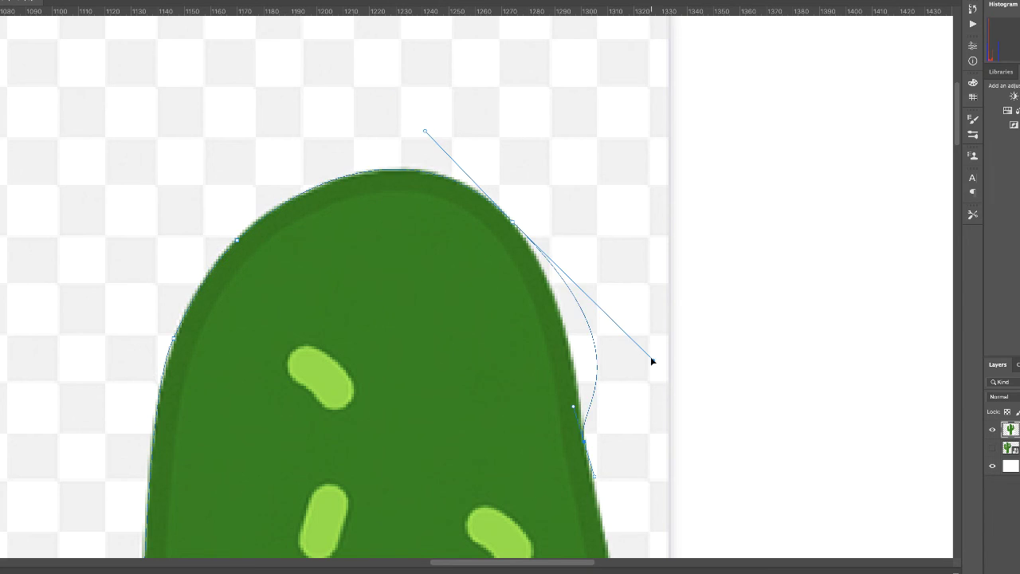
Step: Continue the path down the right arm's outer edge and along the cactus base
left_click_drag(652, 356, 583, 316)
scroll(442, 406, "down", 2)
scroll(442, 407, "down", 3)
scroll(499, 220, "down", 2)
left_click_drag(312, 482, 319, 478)
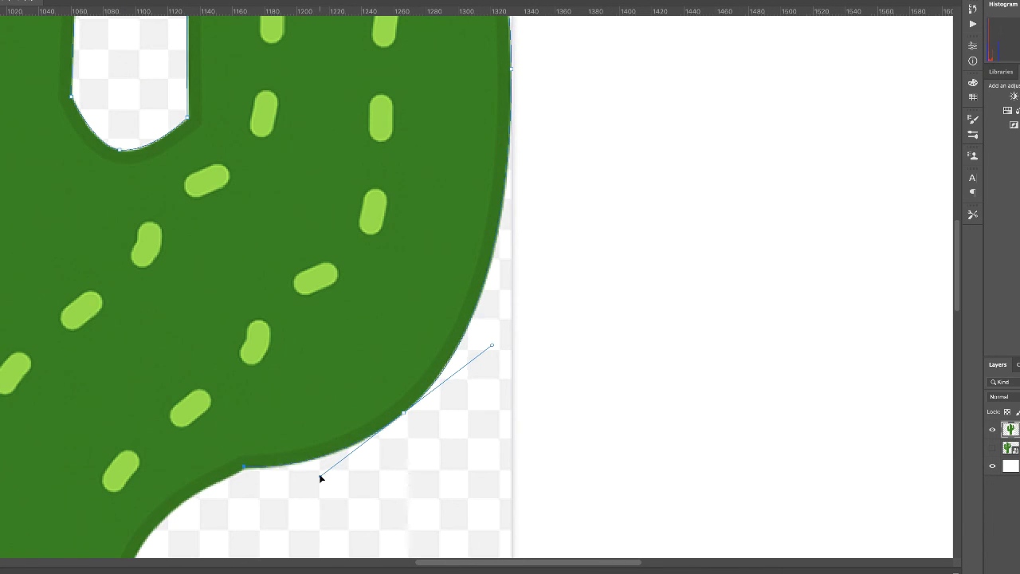
scroll(318, 478, "up", 2)
scroll(353, 317, "up", 1)
scroll(337, 388, "down", 1)
scroll(364, 369, "down", 3)
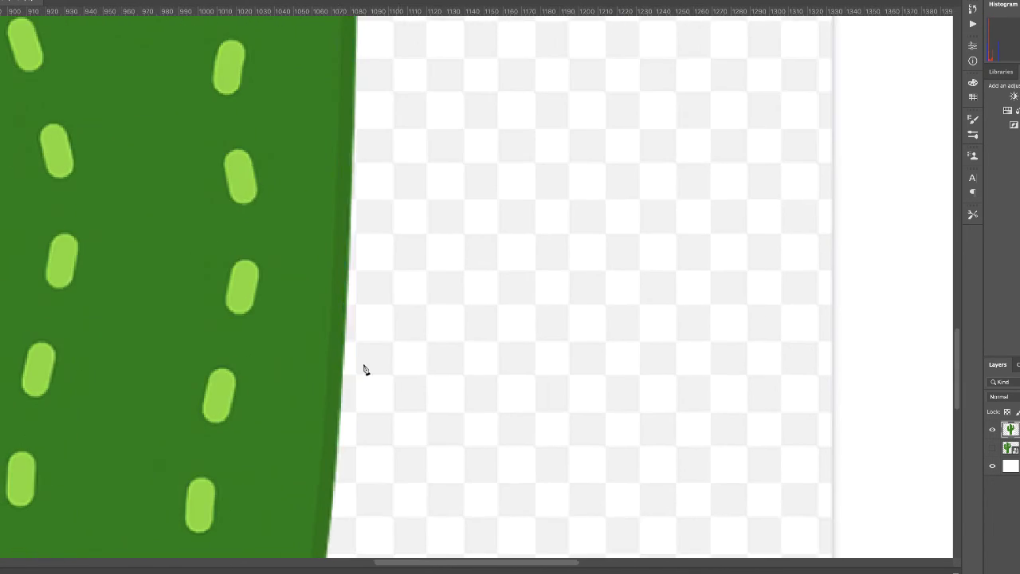
scroll(383, 308, "down", 2)
scroll(383, 307, "up", 1)
scroll(439, 332, "down", 2)
left_click_drag(547, 417, 612, 397)
Step: Add a curved anchor at the trunk's bottom-left corner, then follow the left side up toward the branch
left_click(98, 239)
left_click_drag(196, 398, 215, 405)
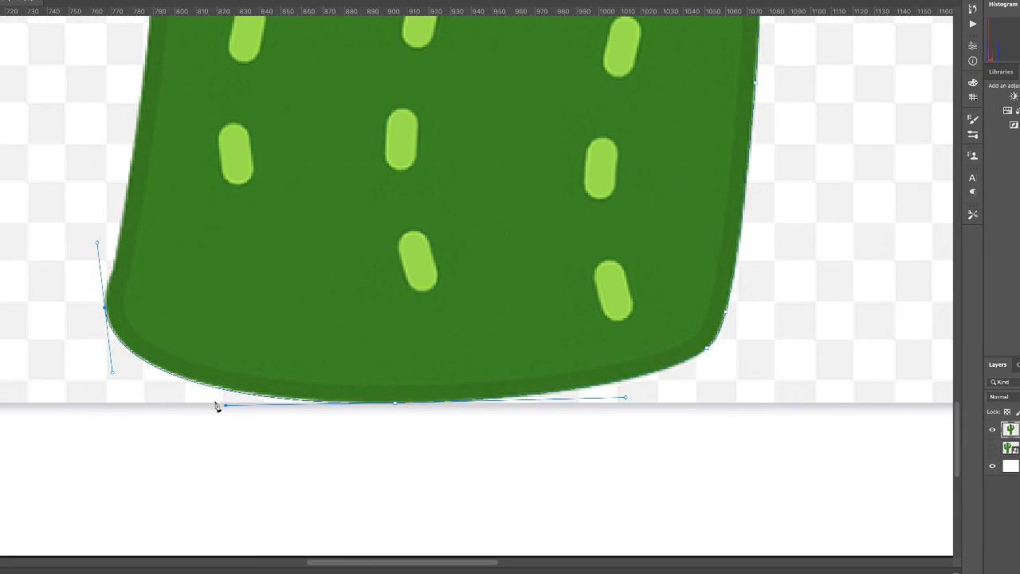
scroll(98, 265, "down", 3)
scroll(176, 289, "up", 2)
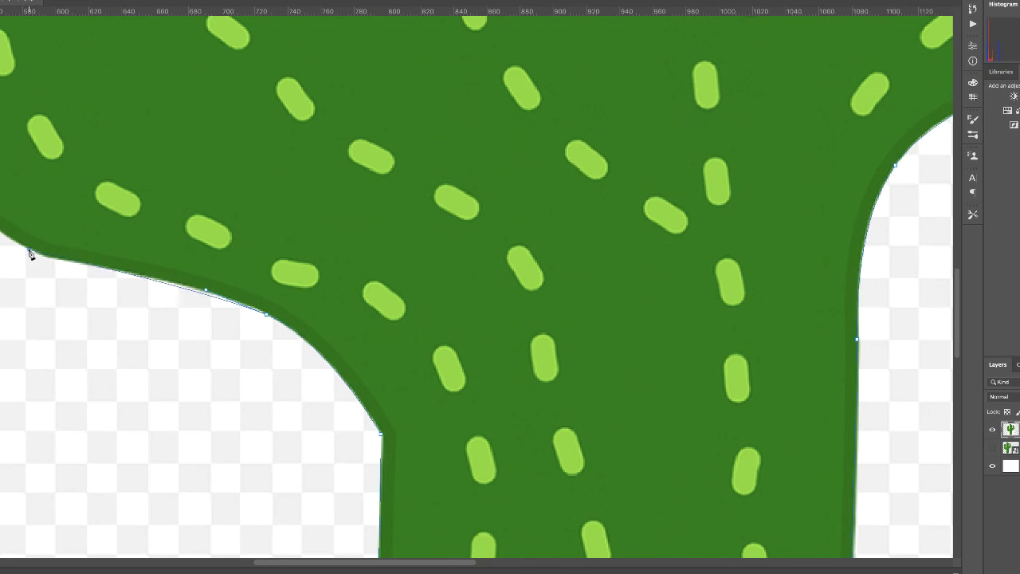
scroll(176, 288, "down", 2)
scroll(50, 266, "down", 2)
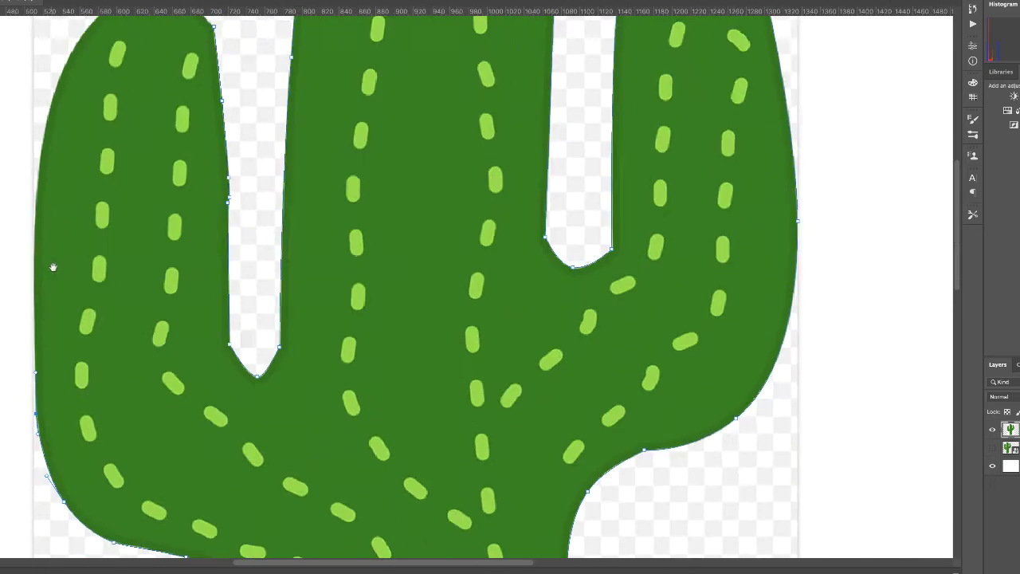
scroll(118, 252, "up", 2)
scroll(118, 252, "down", 2)
scroll(118, 252, "up", 3)
scroll(200, 455, "up", 2)
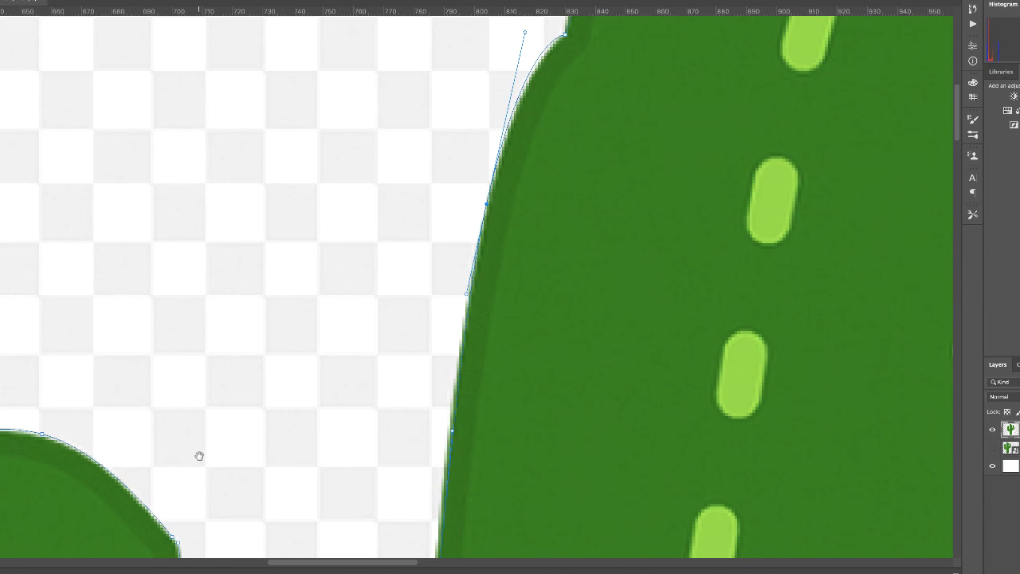
scroll(225, 365, "down", 1)
left_click_drag(225, 365, 380, 94)
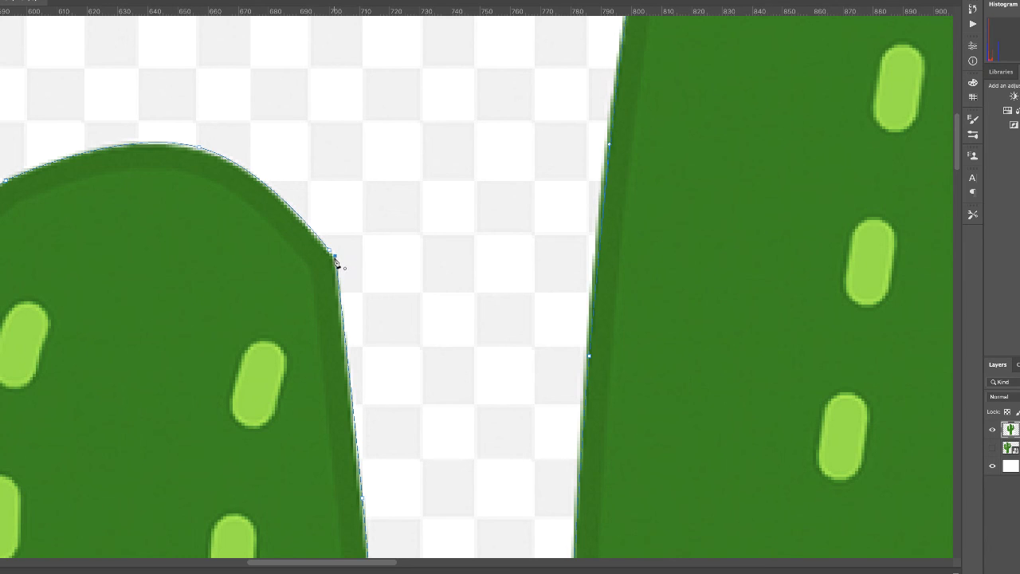
Step: Convert the closed path into a new selection with a 1-pixel feather radius
right_click(143, 261)
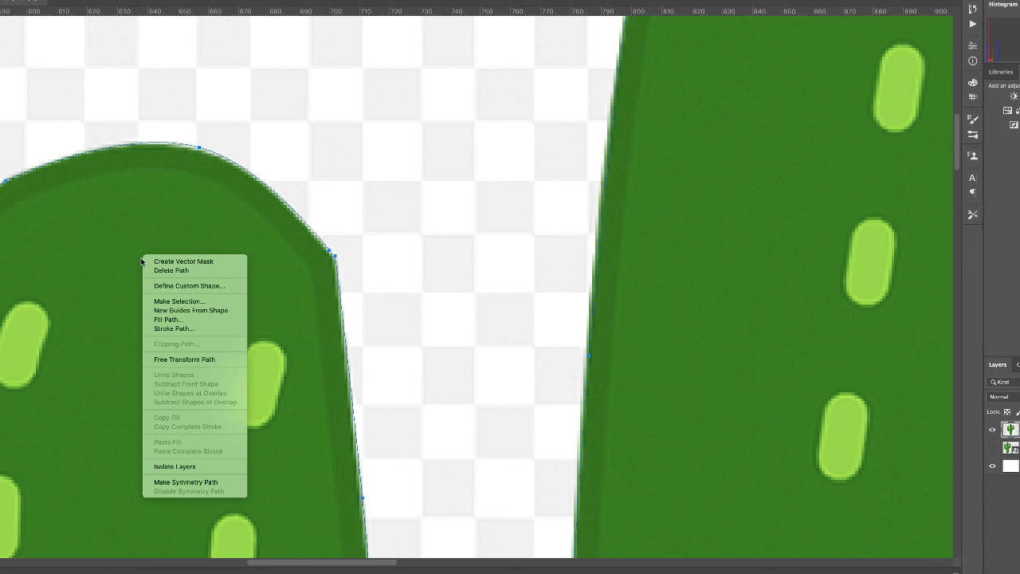
left_click(157, 301)
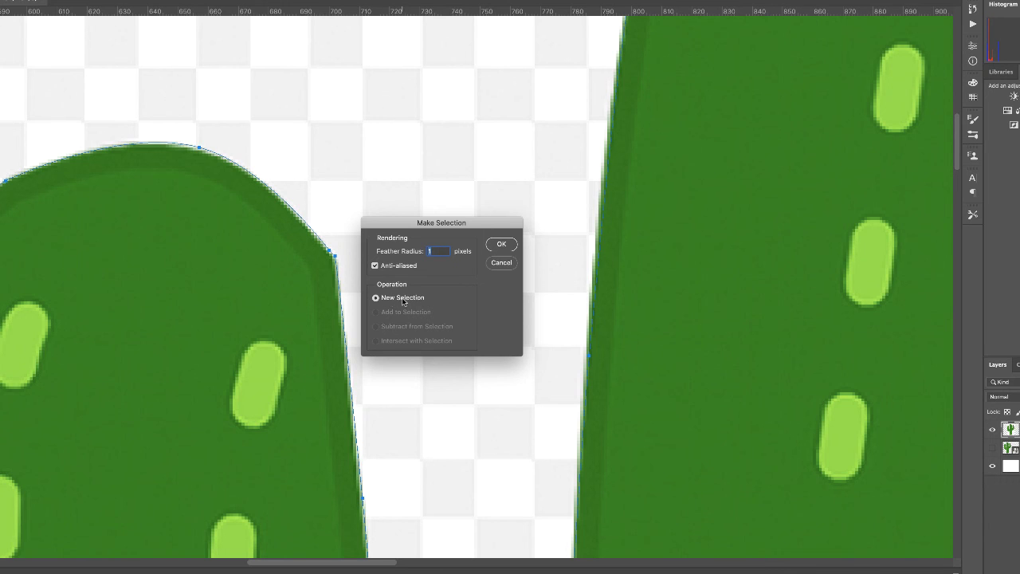
left_click(502, 245)
left_click_drag(472, 288, 391, 278)
left_click_drag(531, 347, 414, 205)
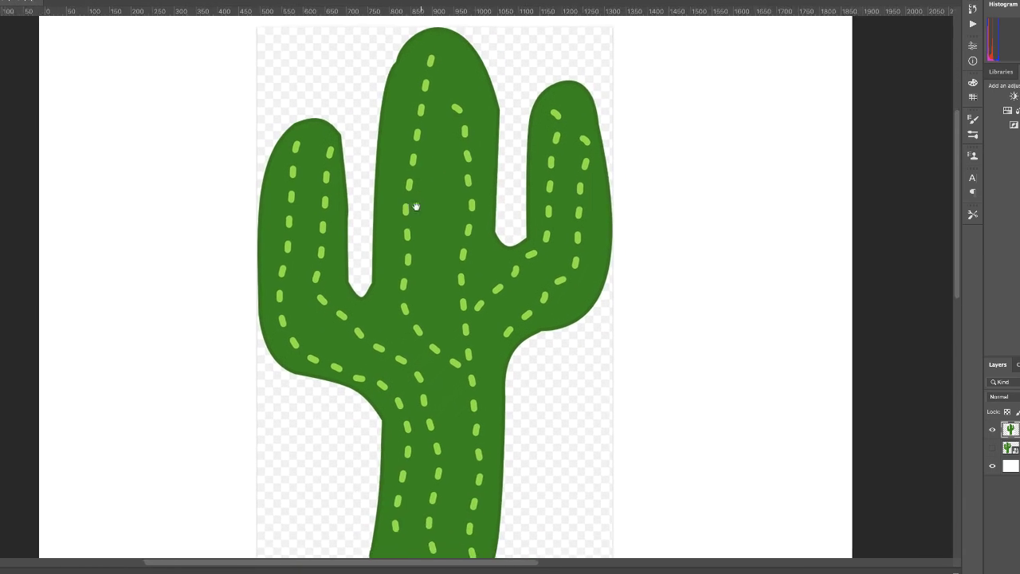
Step: Copy the selected cactus to Layer 2, hide the Screenshot layer, and nudge Layer 2 into place
key("z")
left_click_drag(439, 237, 419, 242)
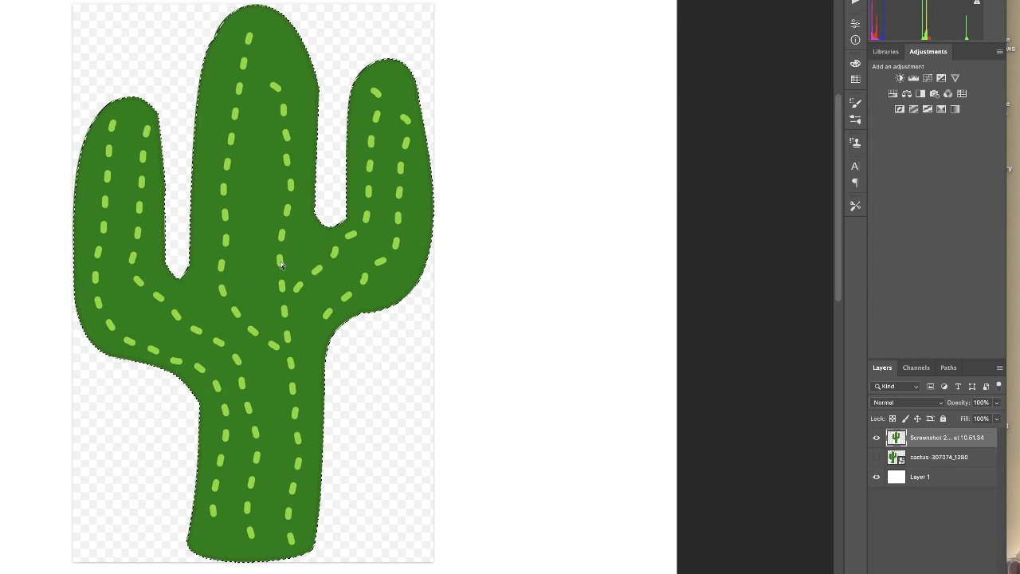
key("ctrl+j")
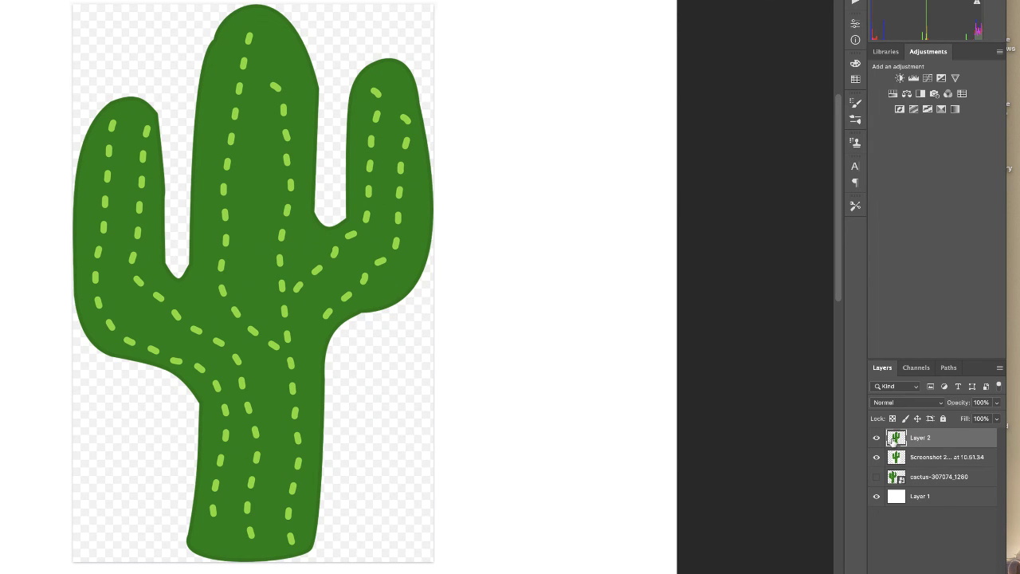
left_click(877, 459)
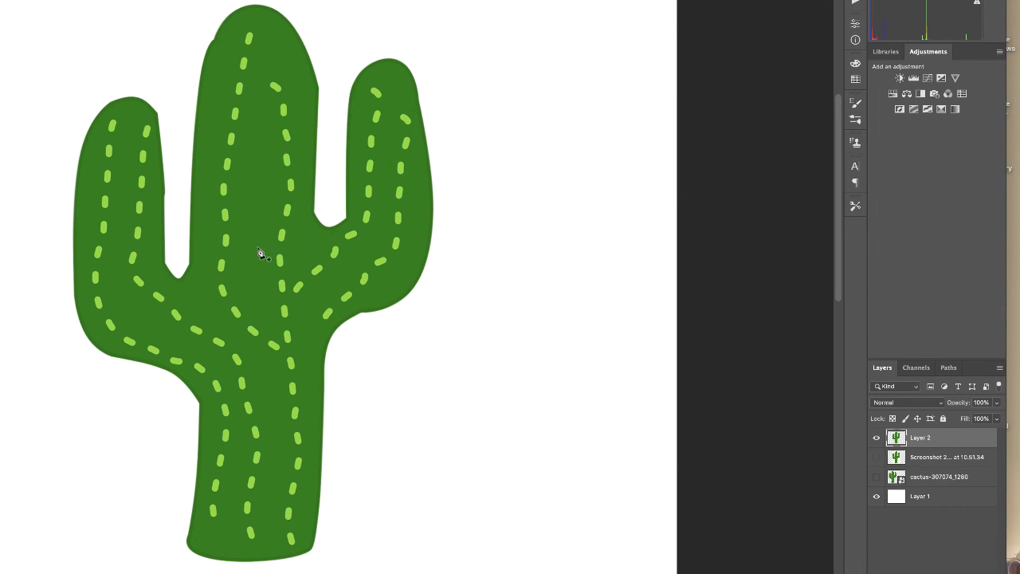
mouse_move(256, 245)
left_mouse_down()
mouse_move(249, 259)
mouse_move(385, 287)
mouse_move(270, 215)
mouse_move(253, 255)
mouse_move(262, 258)
left_mouse_up()
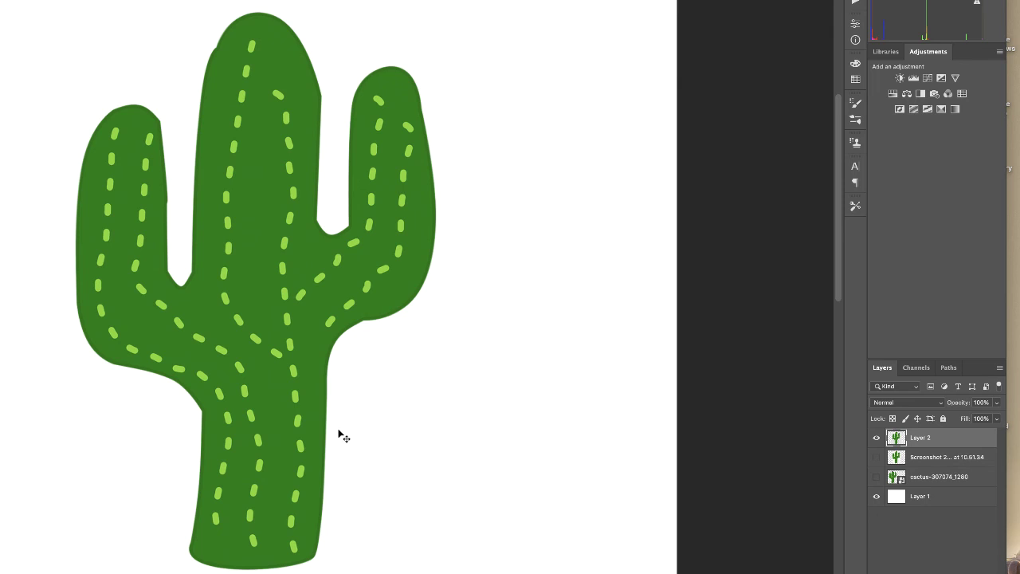